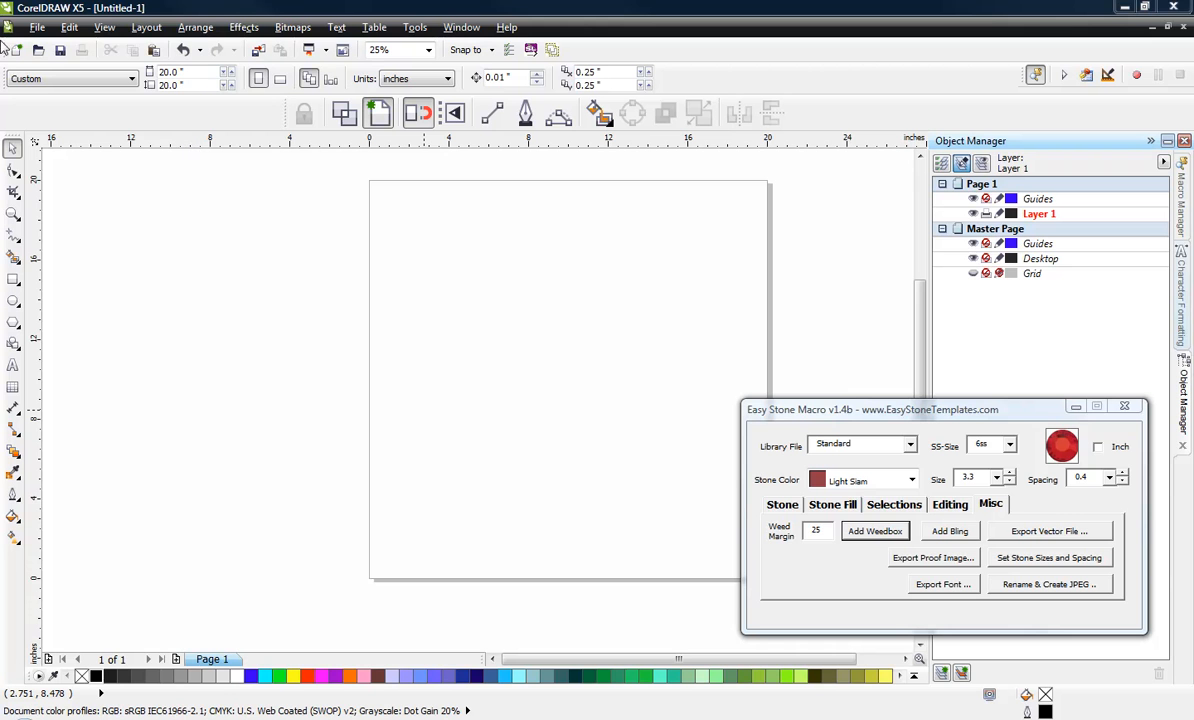
# Import rep.eps from the desktop as editable with text kept as text, placed at its original position.
pyautogui.click(36, 27)
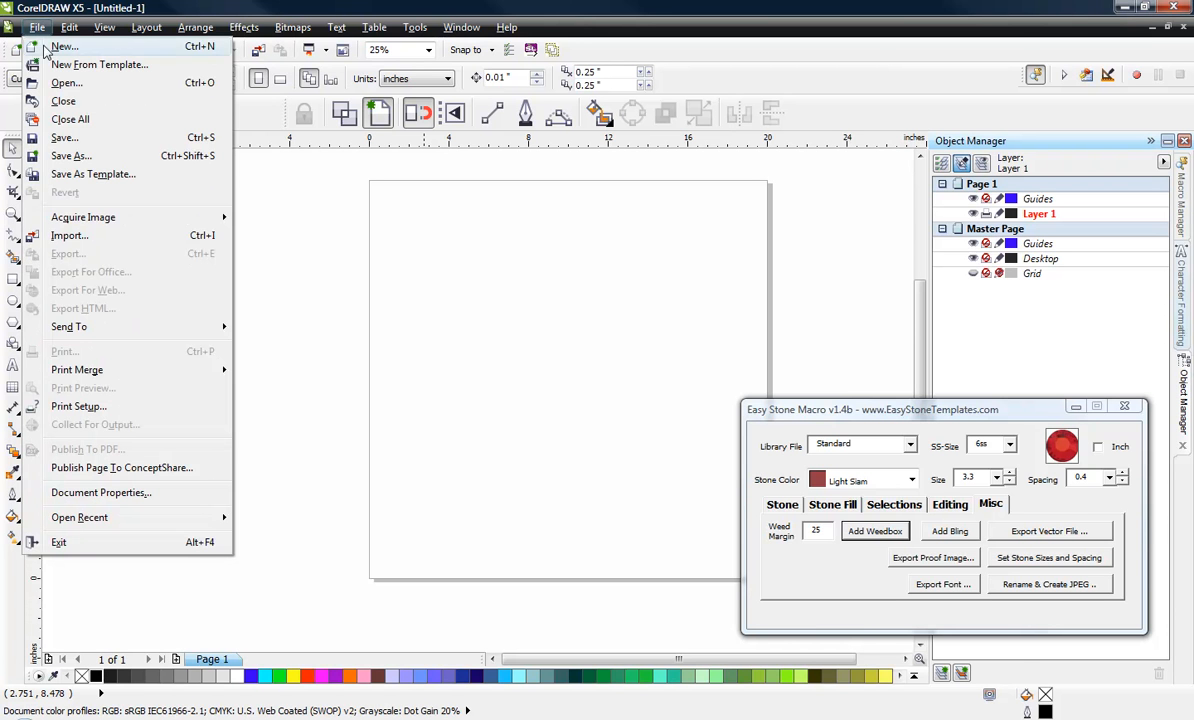
pyautogui.click(137, 238)
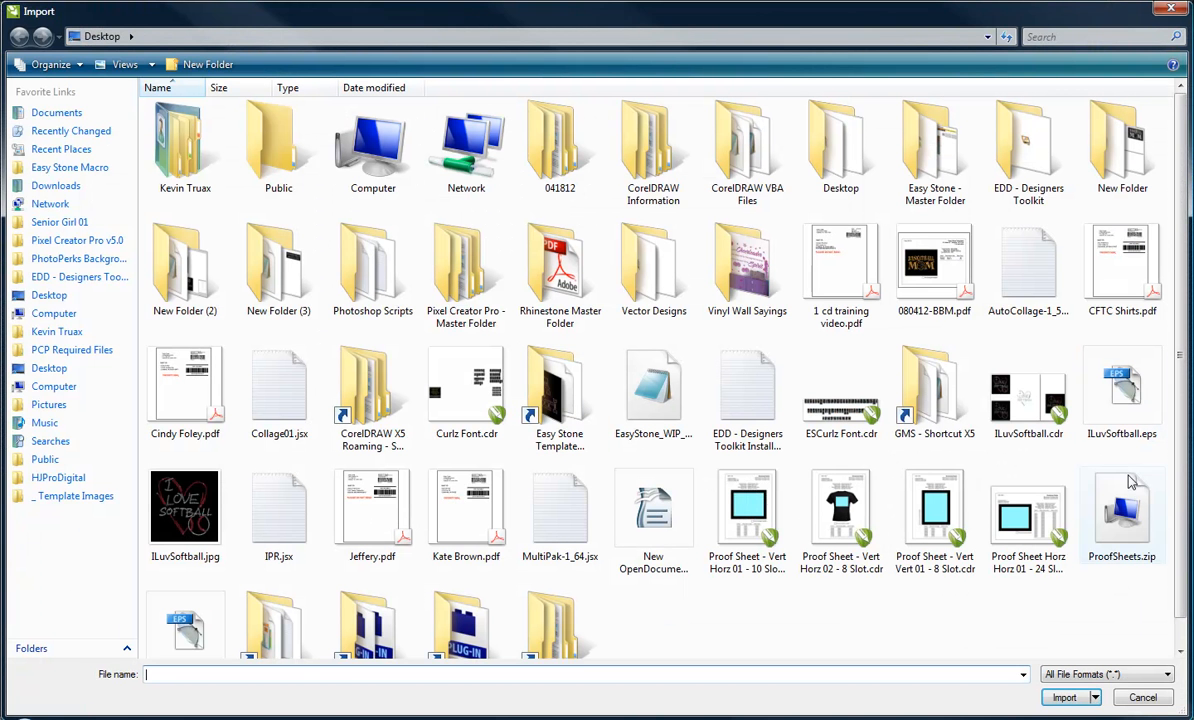
pyautogui.click(168, 602)
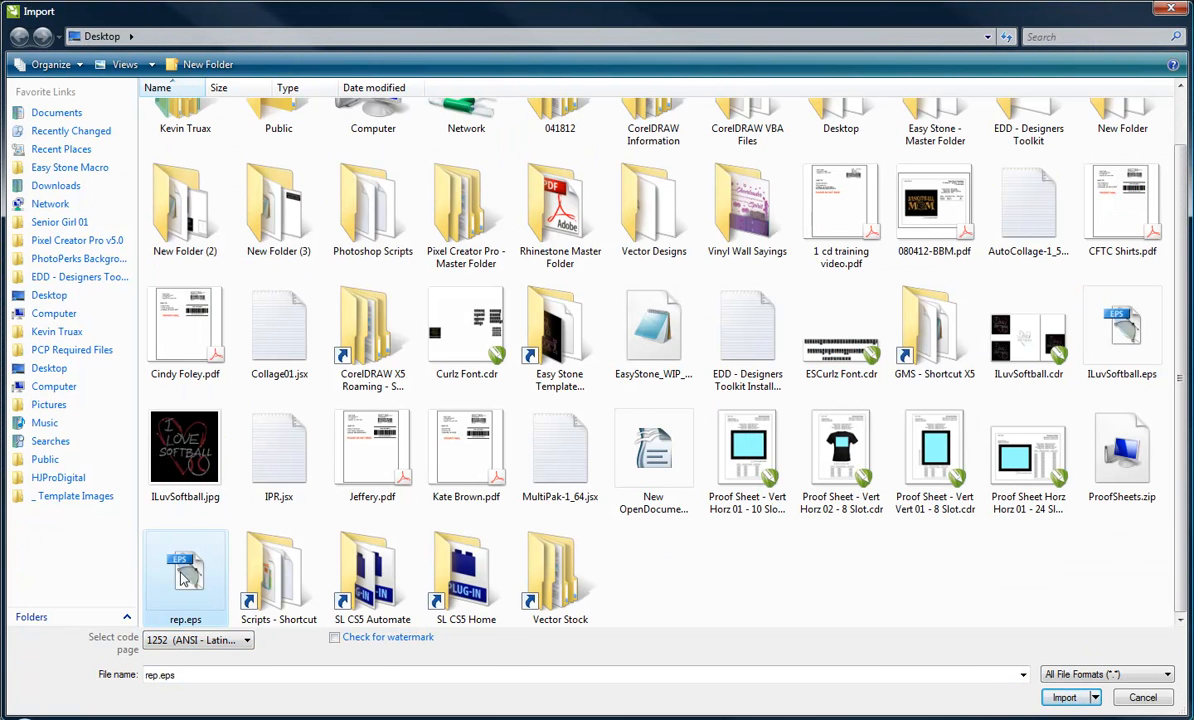
pyautogui.doubleClick(186, 572)
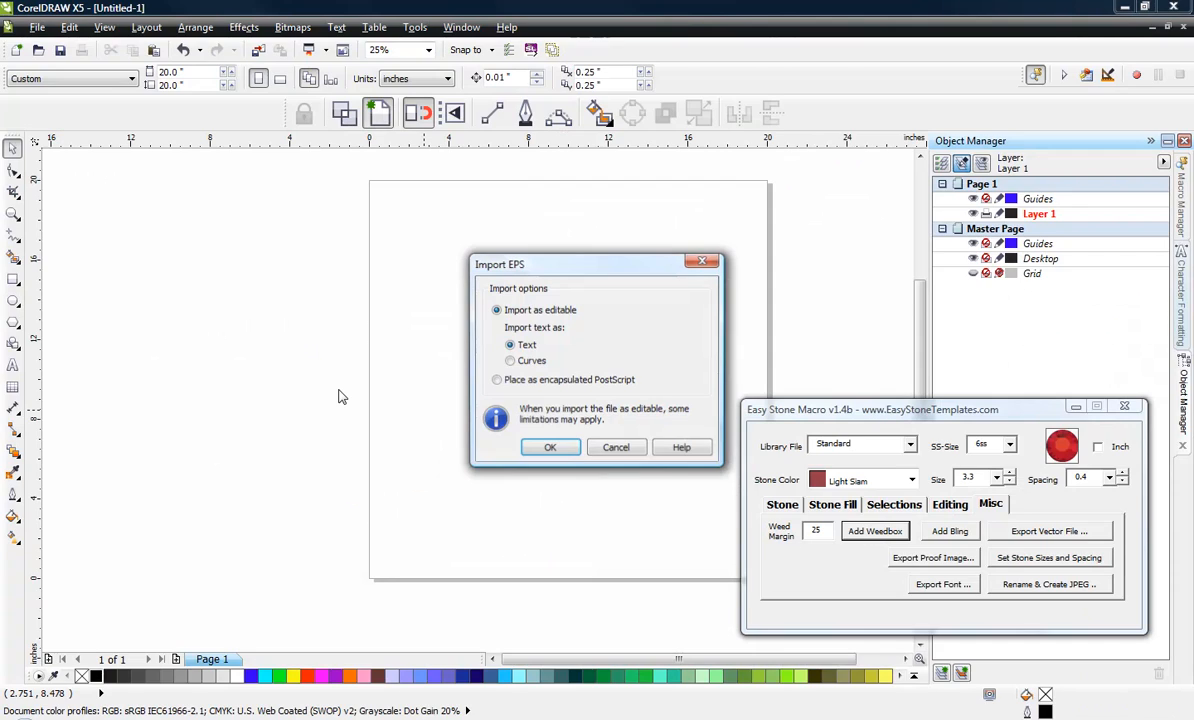
pyautogui.click(547, 449)
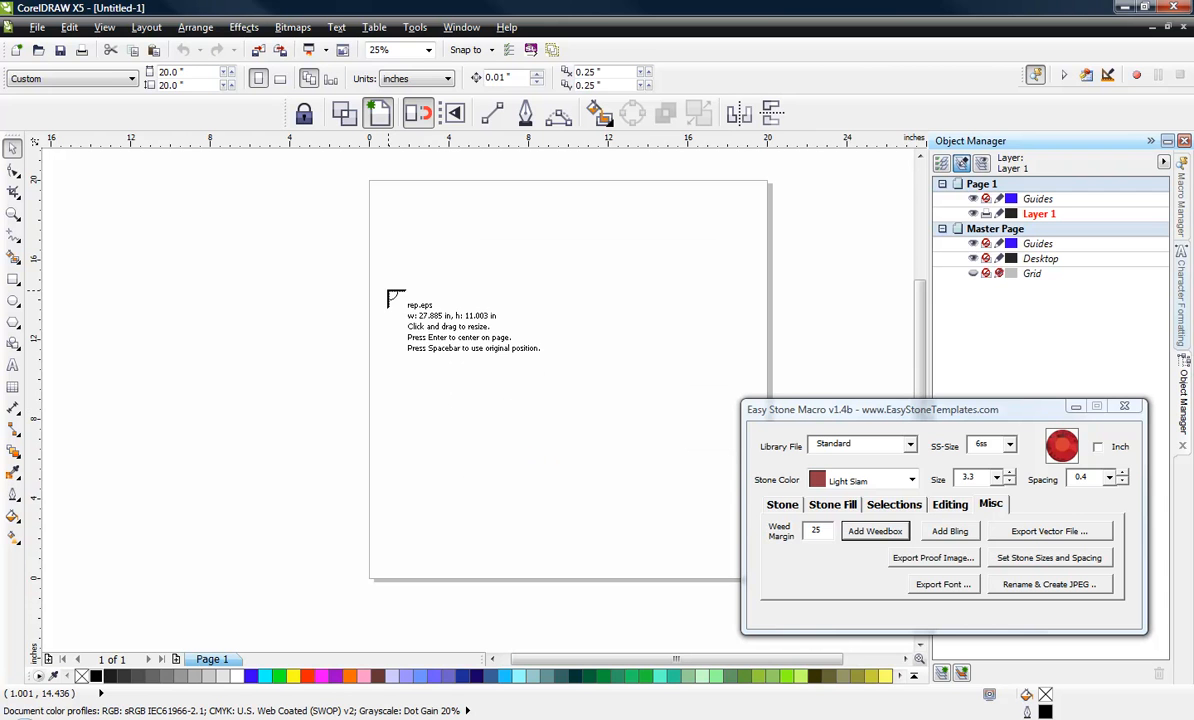
pyautogui.press('space')
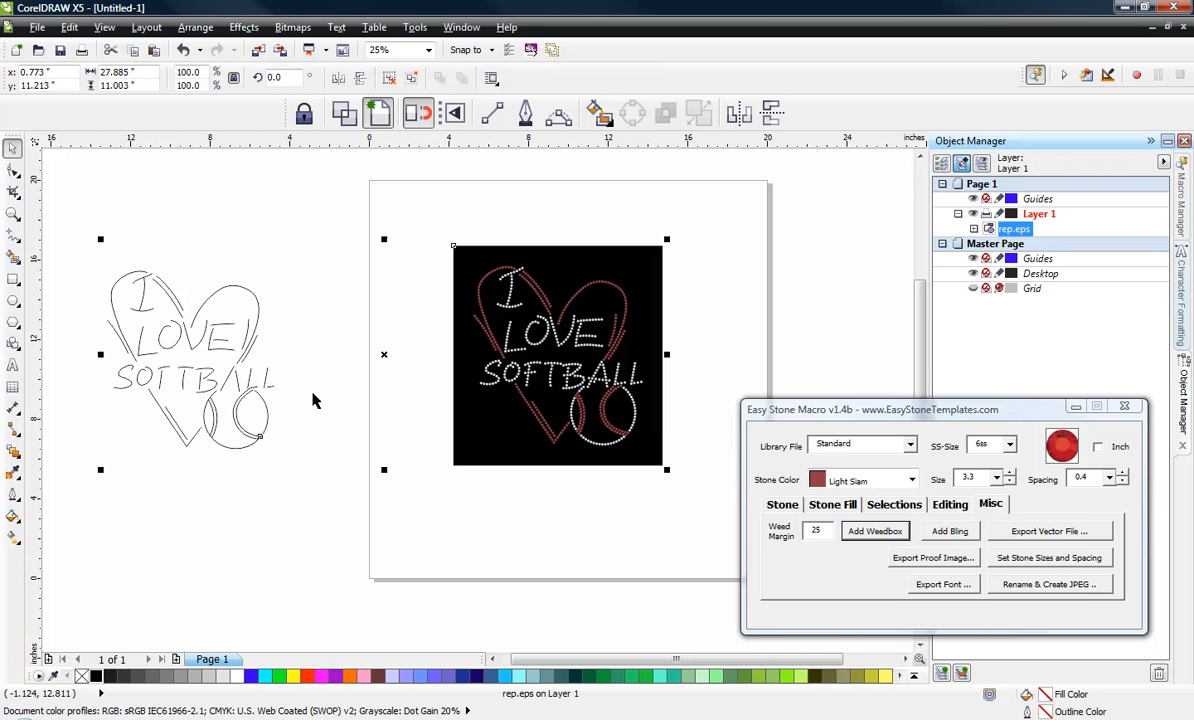
pyautogui.click(298, 559)
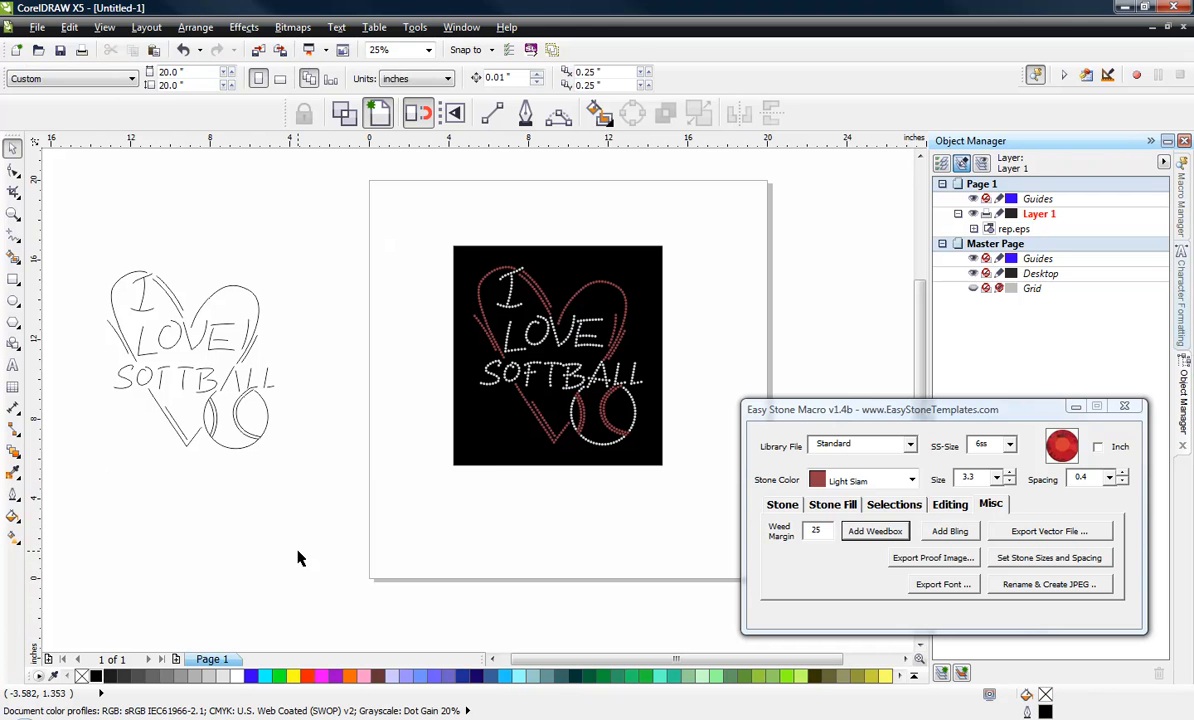
# Ungroup the imported rep.eps artwork completely into individual curves and clear the selection.
pyautogui.click(487, 460)
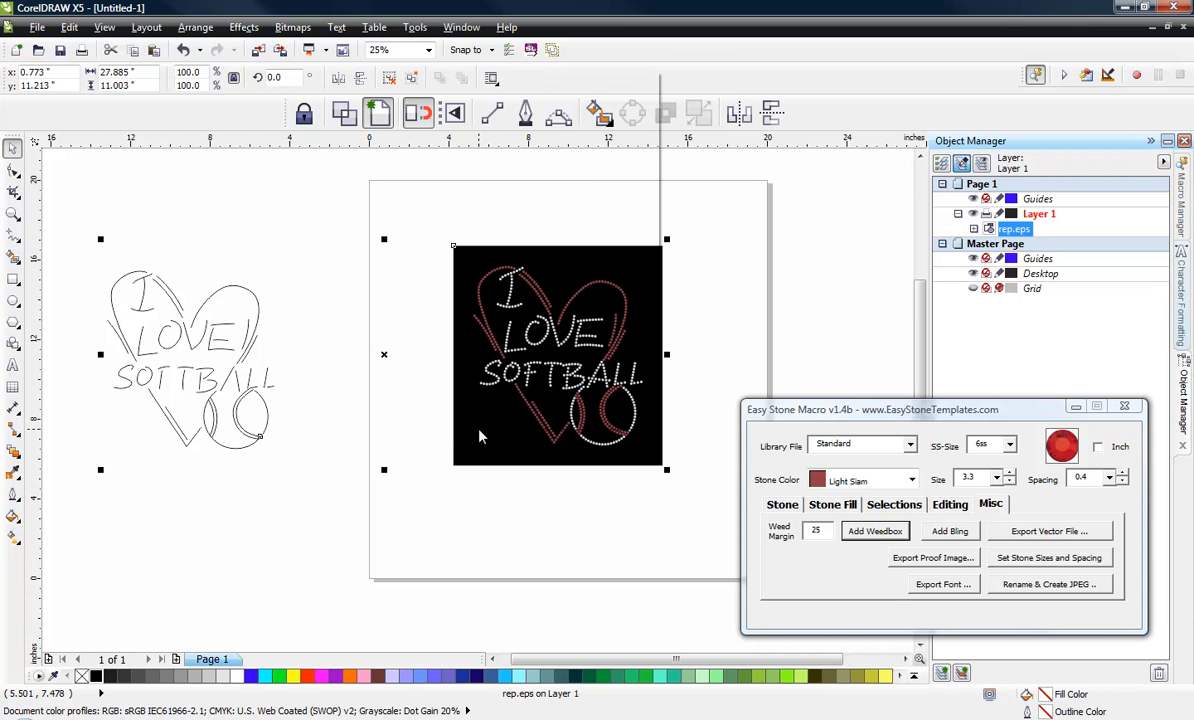
pyautogui.rightClick(447, 403)
pyautogui.click(510, 120)
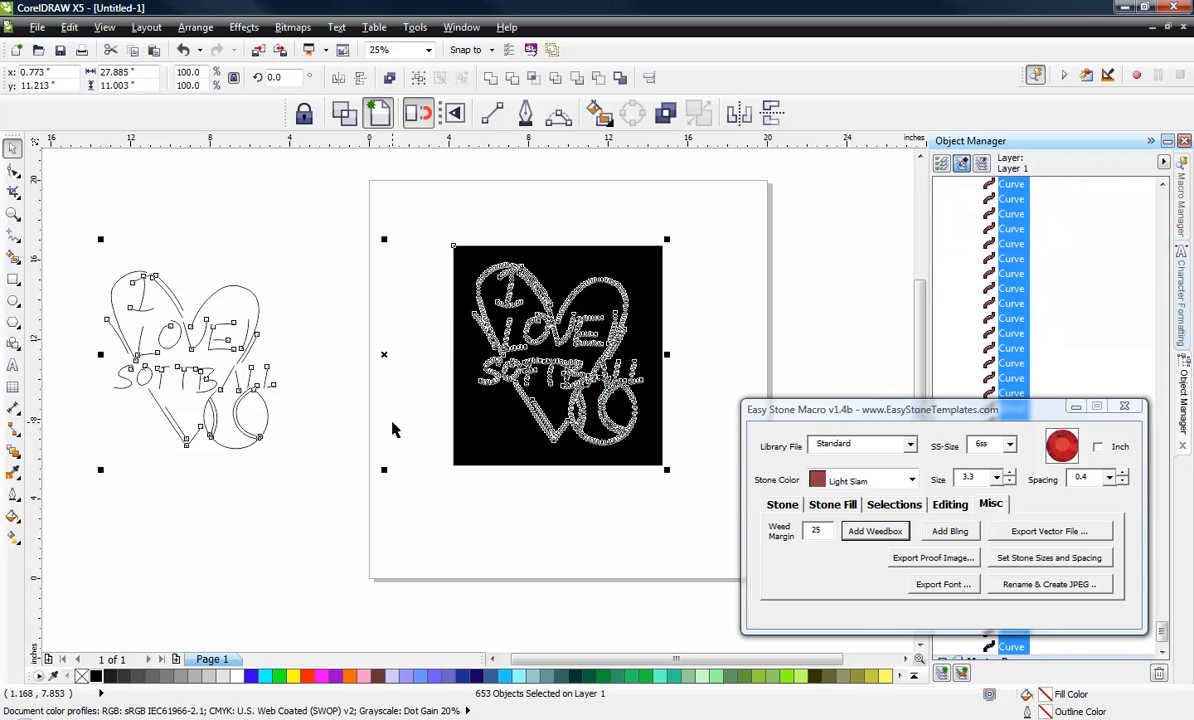
pyautogui.click(596, 513)
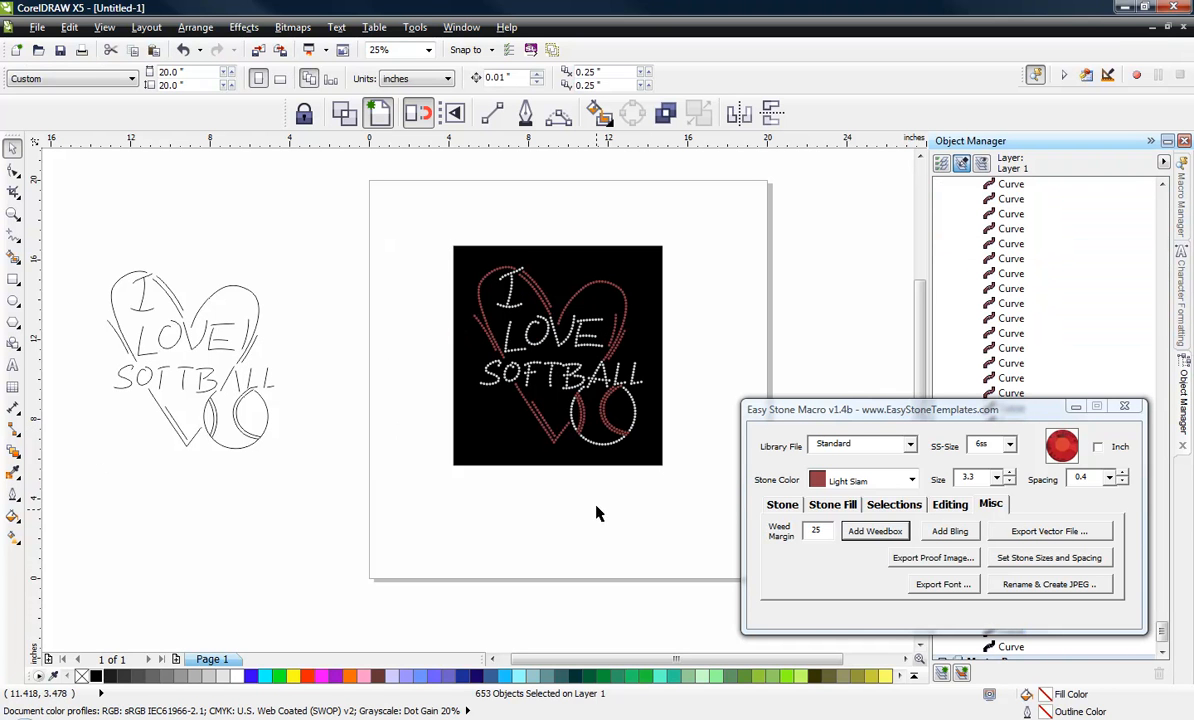
pyautogui.click(622, 330)
pyautogui.click(730, 307)
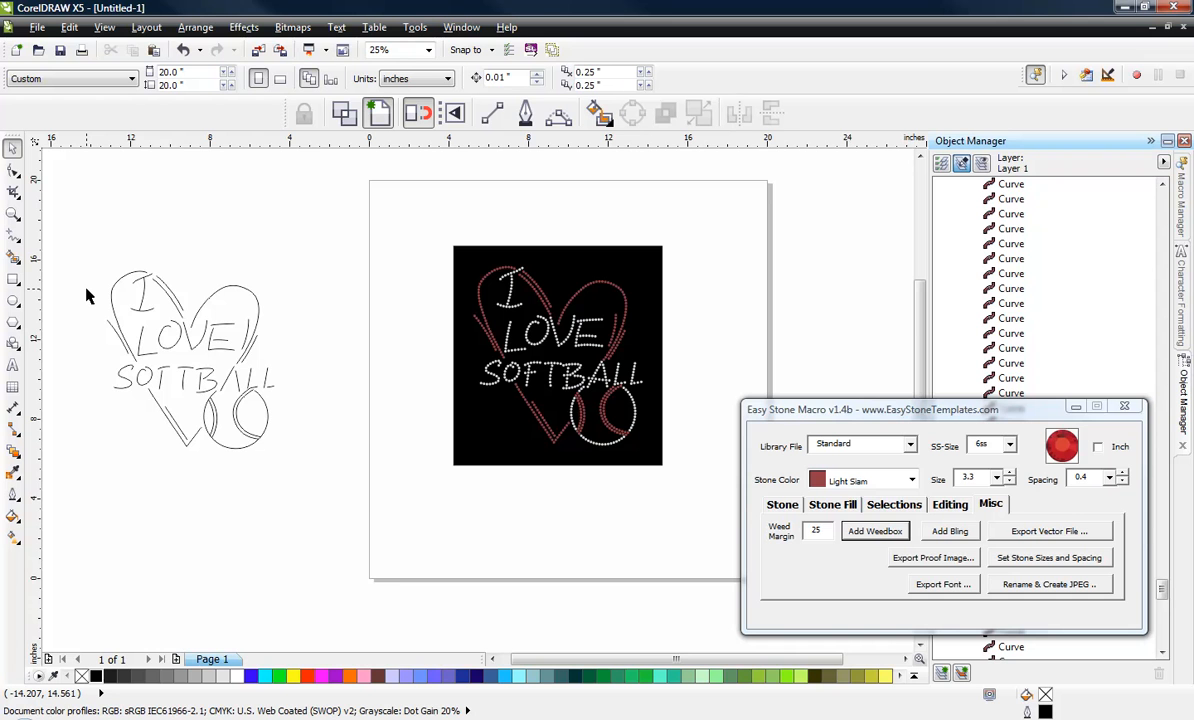
# Add 6ss Light Siam stones along the heart's right-hand curve in the line drawing.
pyautogui.scroll(1, 98, 301)
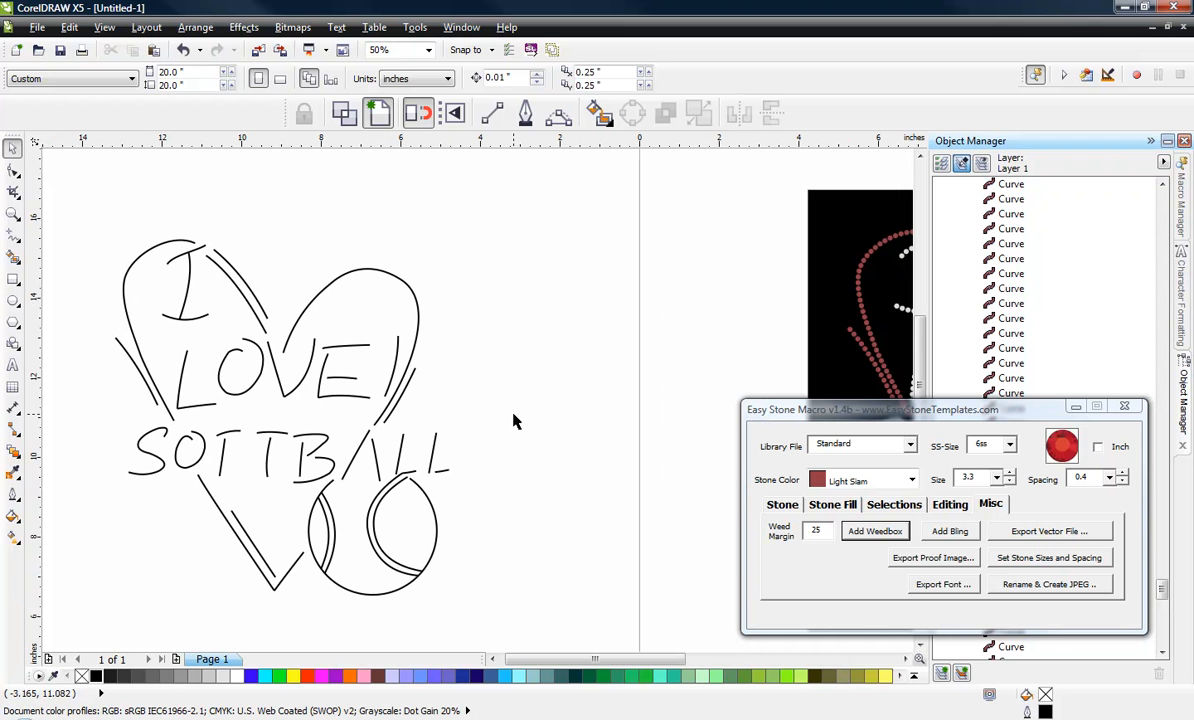
pyautogui.click(402, 281)
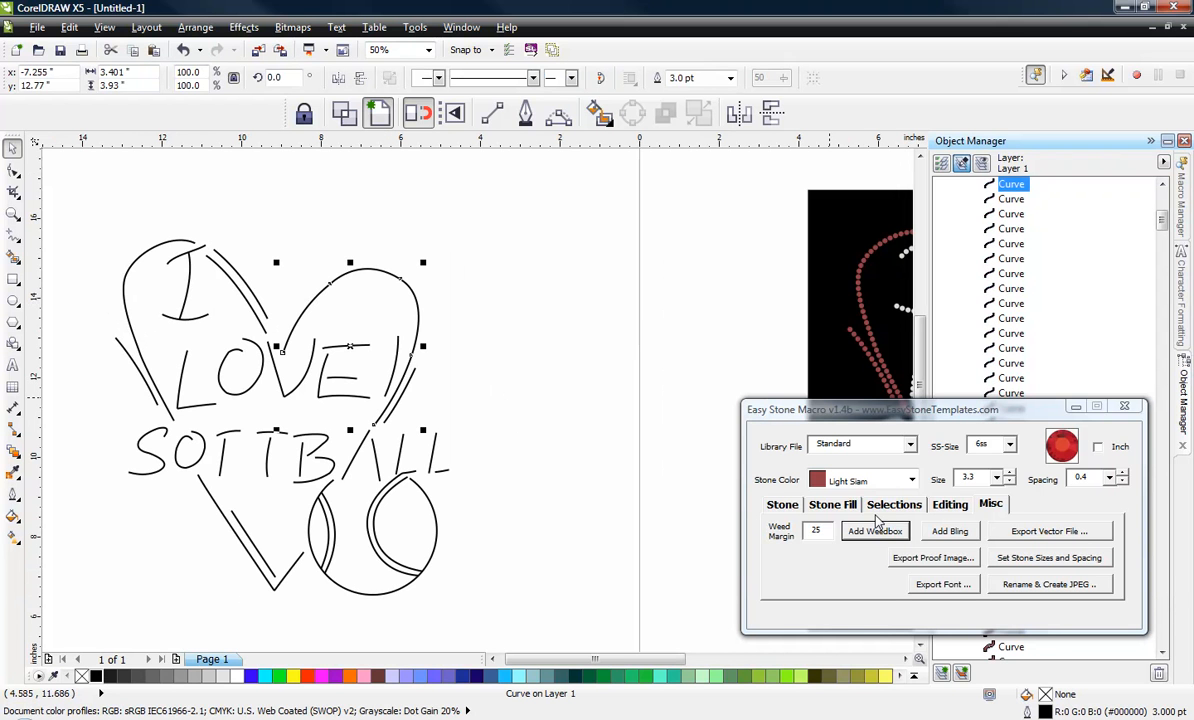
pyautogui.click(783, 504)
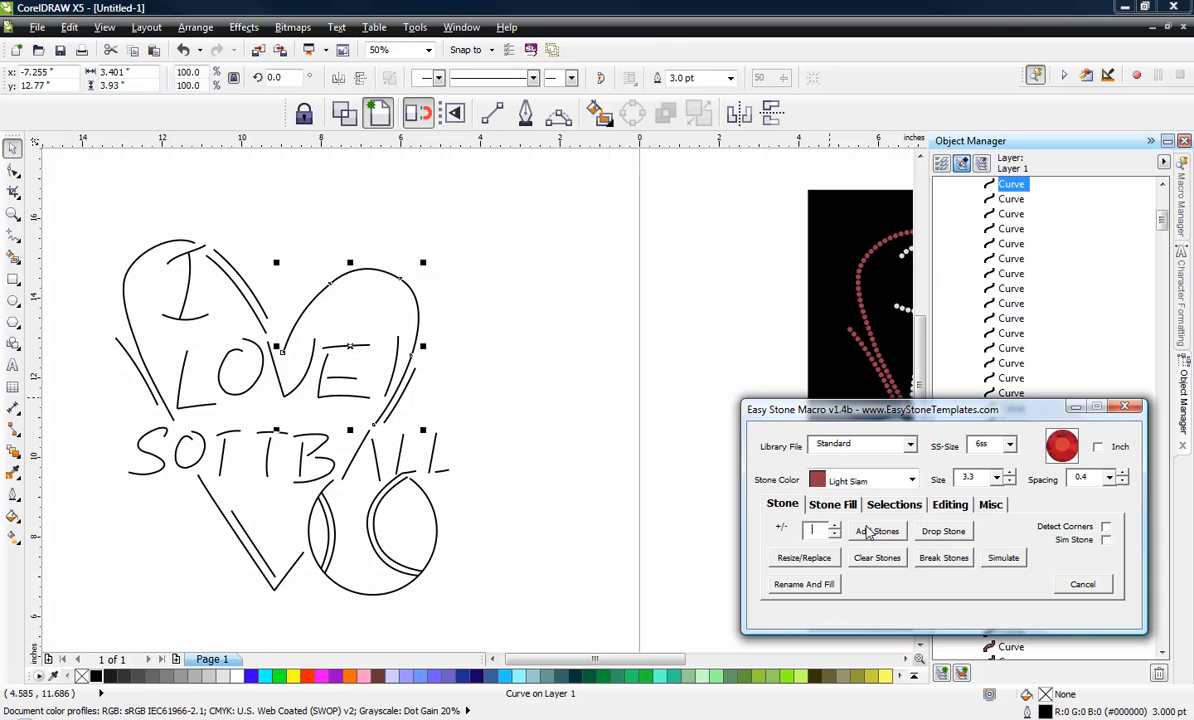
pyautogui.click(876, 531)
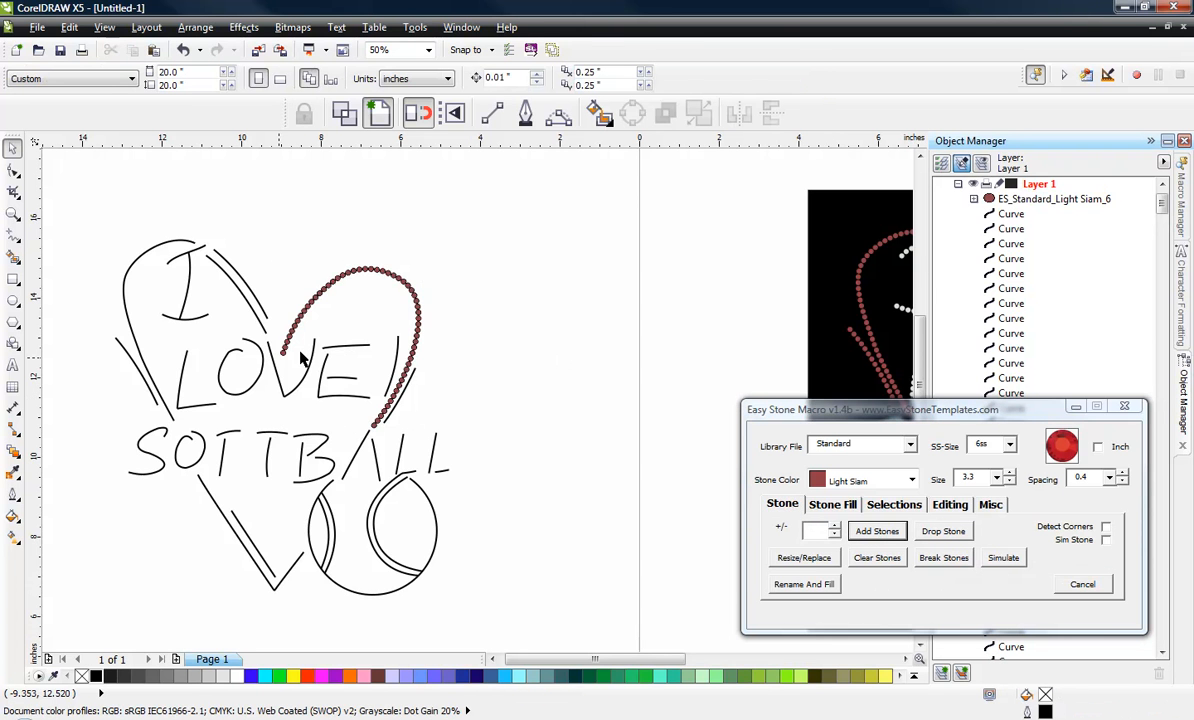
# Add 6ss Light Siam stones to all the curves of the "I LOVE SOFTBALL" line drawing.
pyautogui.scroll(-1, 300, 322)
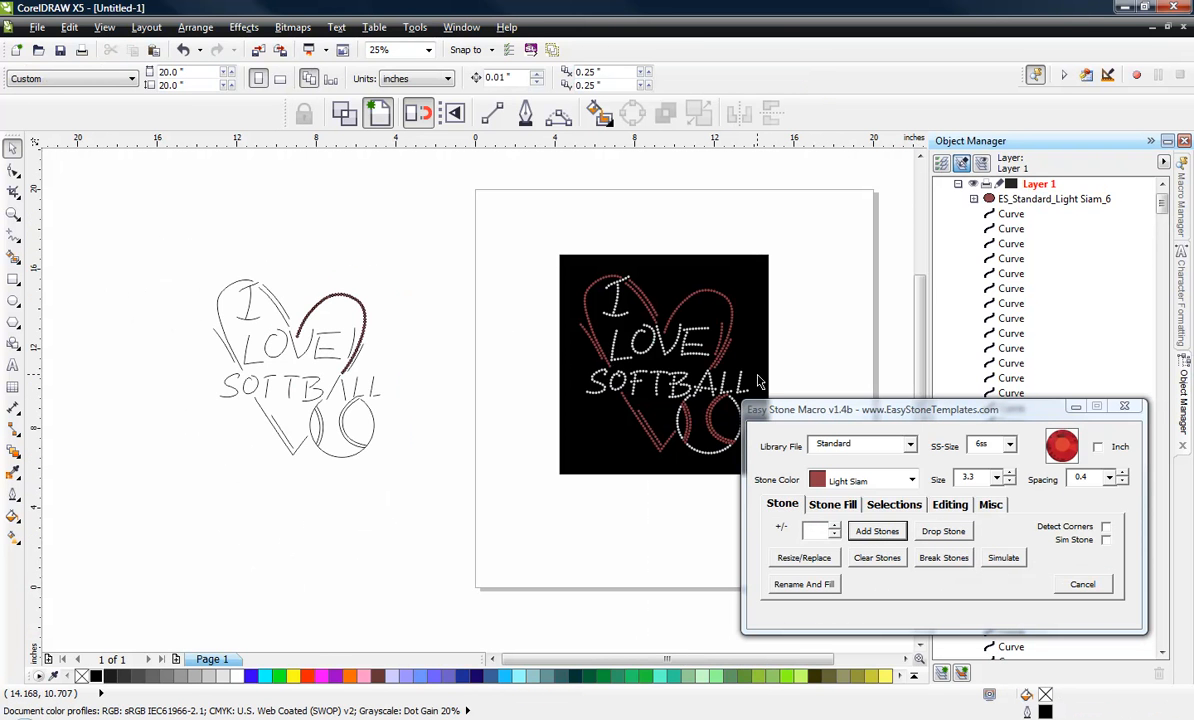
pyautogui.moveTo(155, 230)
pyautogui.mouseDown()
pyautogui.moveTo(469, 488)
pyautogui.moveTo(460, 510)
pyautogui.mouseUp()
pyautogui.click(877, 531)
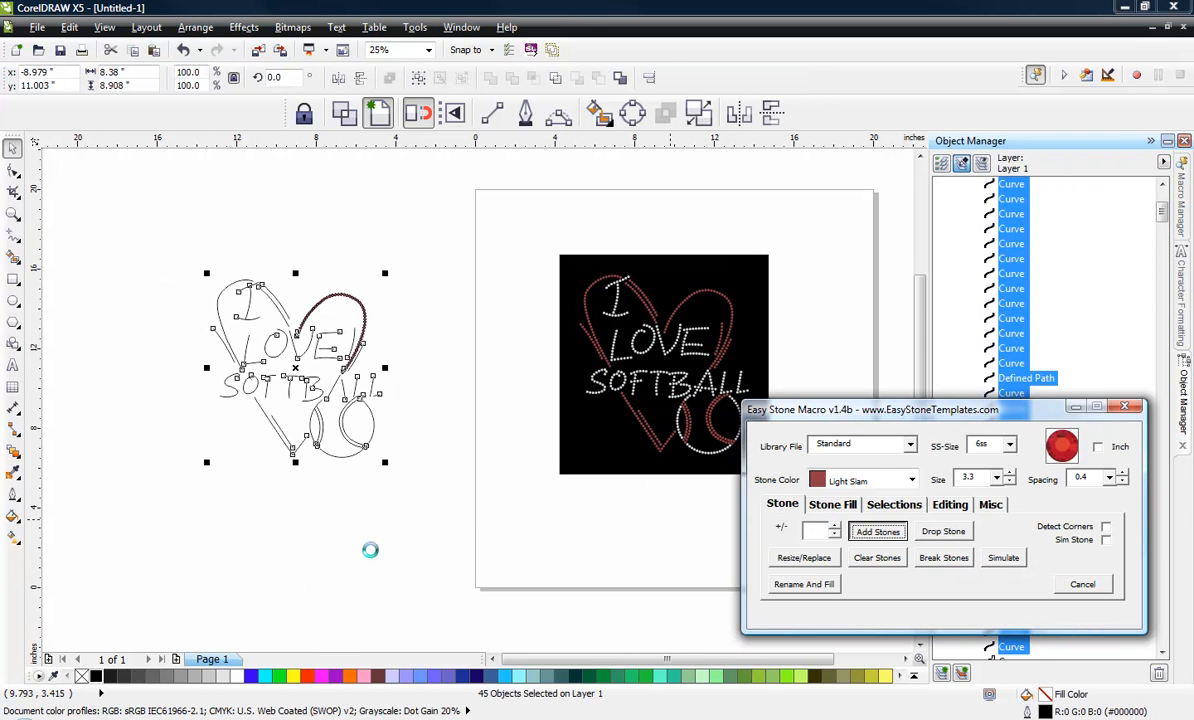
pyautogui.click(318, 556)
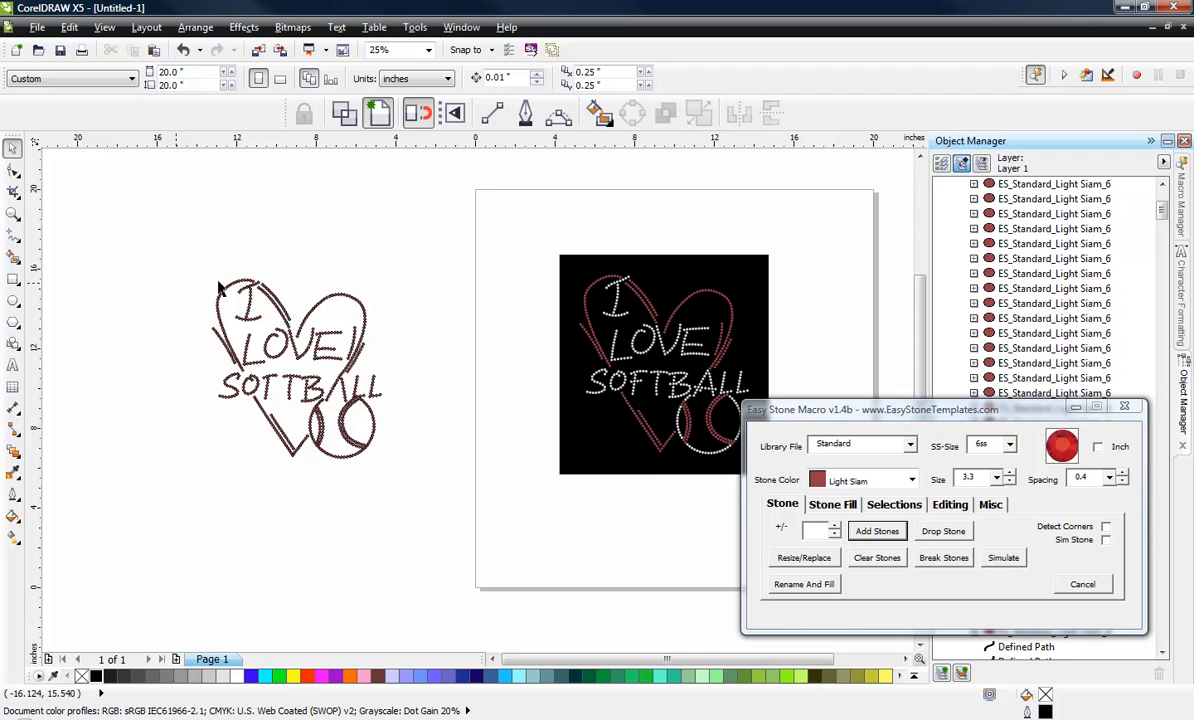
# Delete the stone-filled line drawing beside the page, including its stones and paths.
pyautogui.scroll(2, 295, 416)
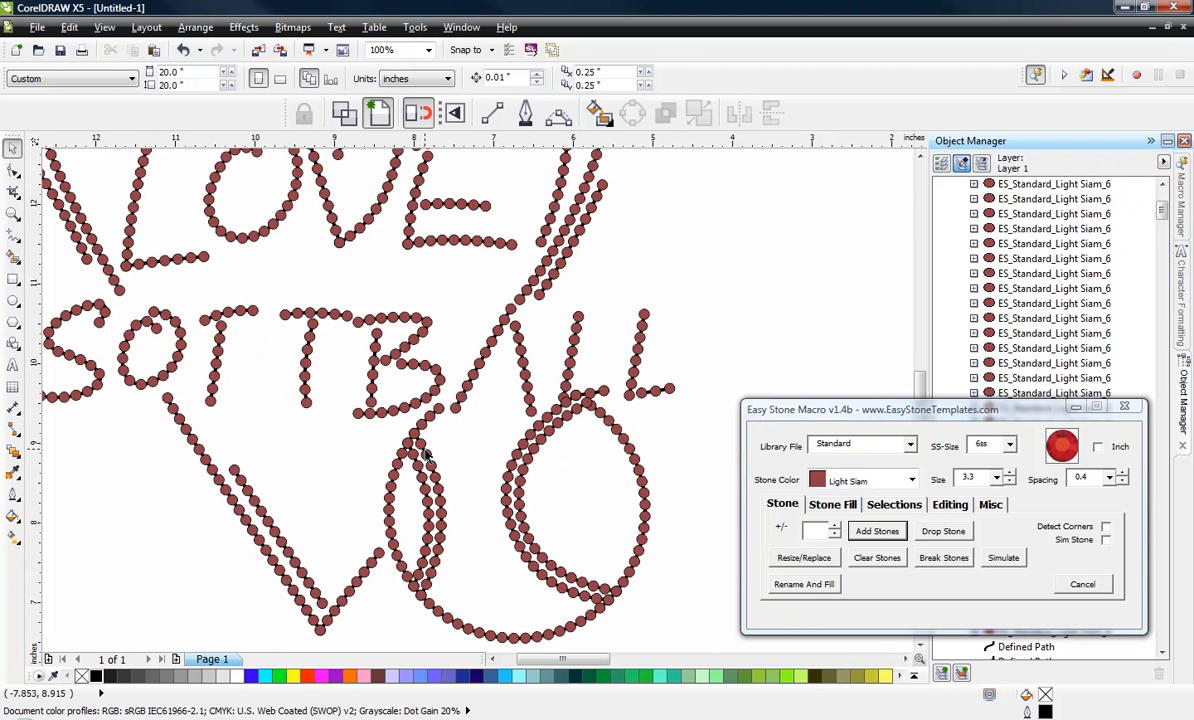
pyautogui.scroll(-1, 425, 455)
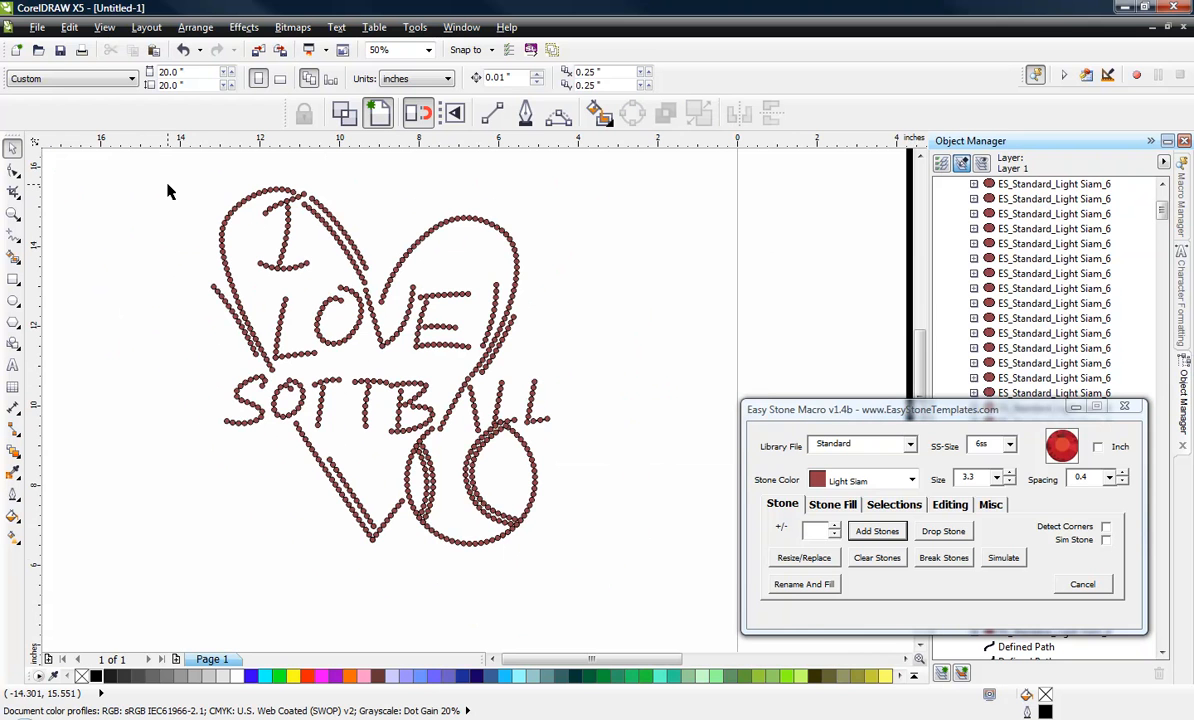
pyautogui.moveTo(168, 191); pyautogui.dragTo(614, 598)
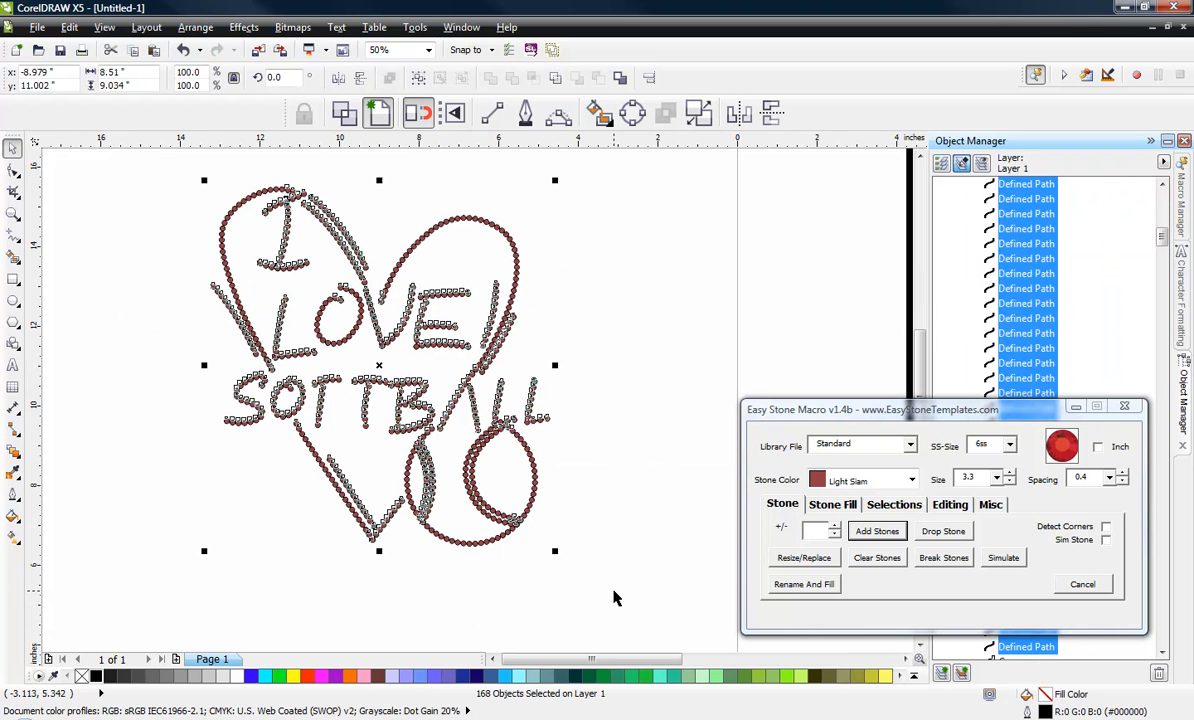
pyautogui.click(616, 549)
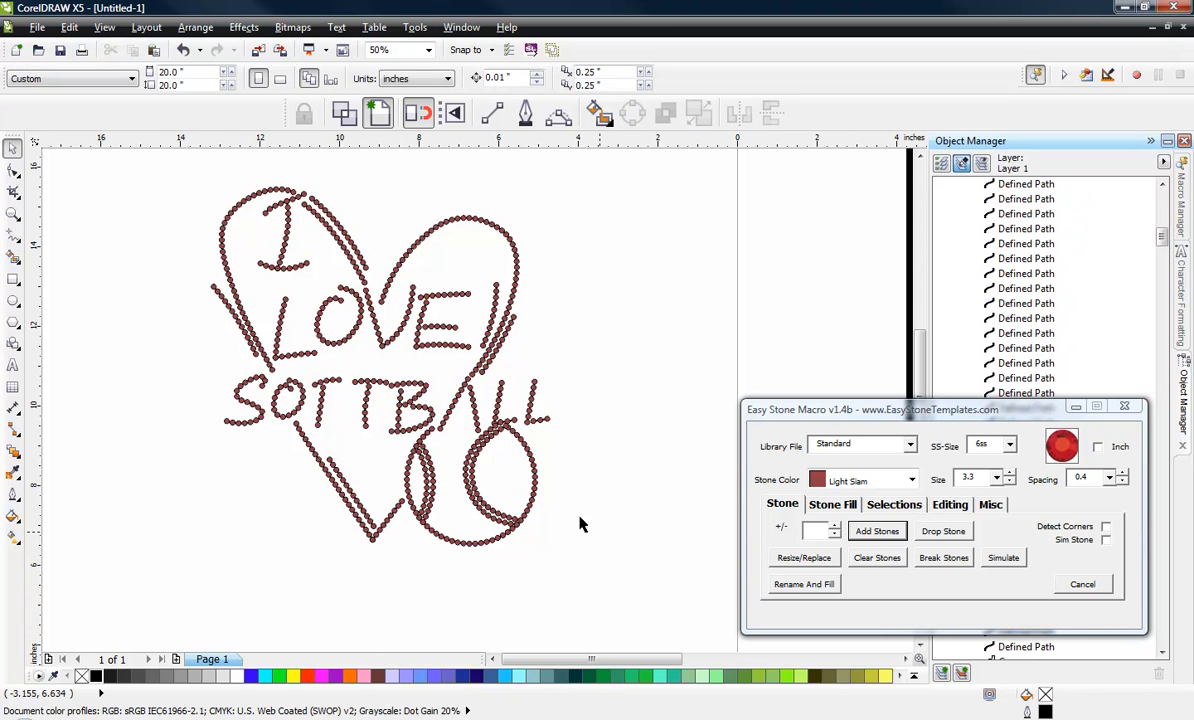
pyautogui.moveTo(613, 180); pyautogui.dragTo(176, 582)
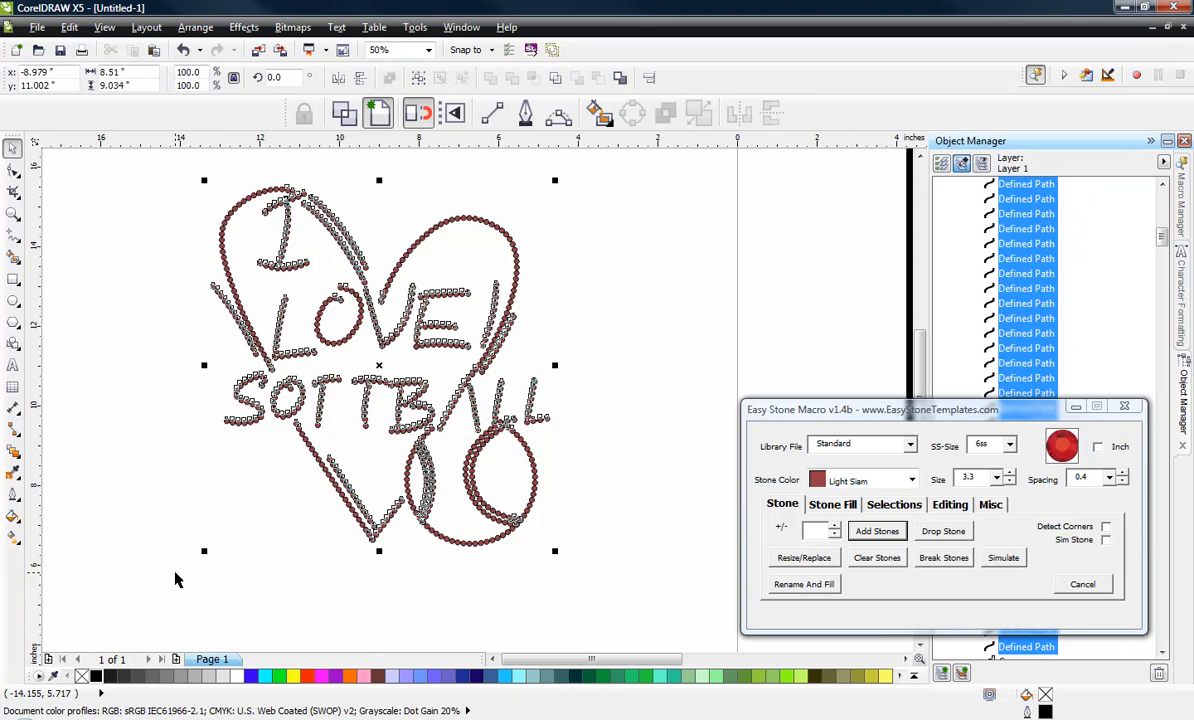
pyautogui.press('Delete')
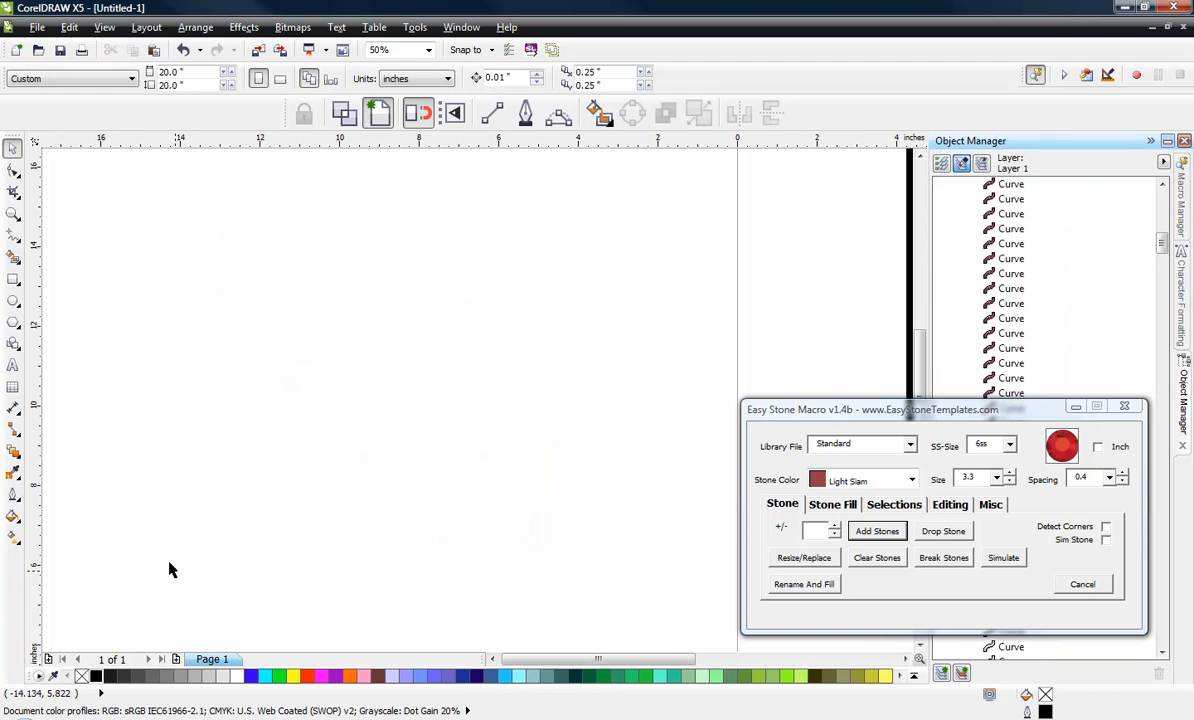
# Place a duplicate of the rhinestone design and its black background to the left of the page.
pyautogui.scroll(-2, 300, 300)
pyautogui.scroll(1, 535, 235)
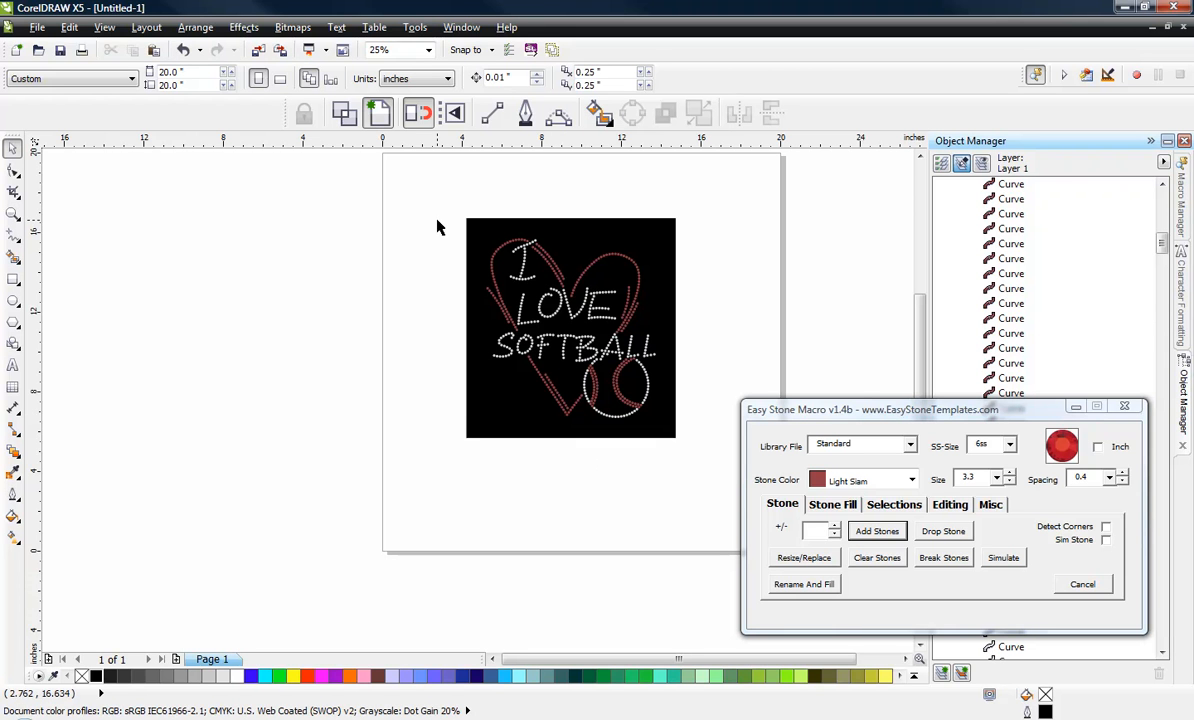
pyautogui.moveTo(431, 192); pyautogui.dragTo(697, 478)
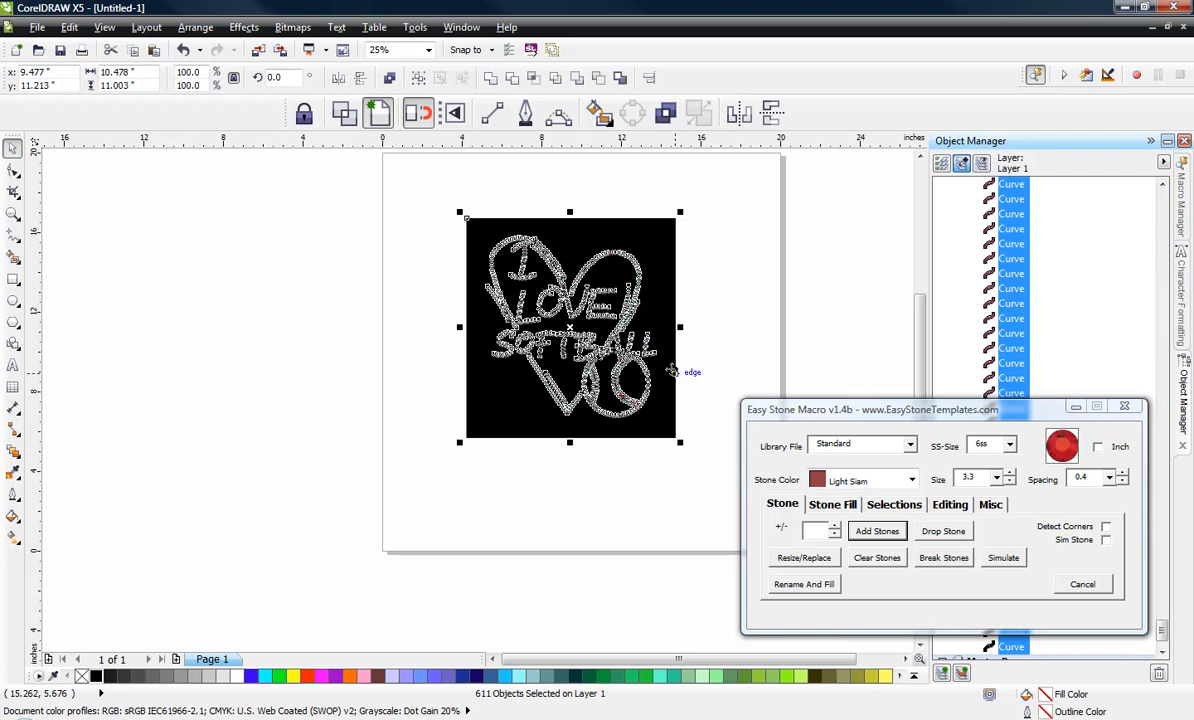
pyautogui.moveTo(668, 341); pyautogui.dragTo(322, 360)
pyautogui.click(184, 487)
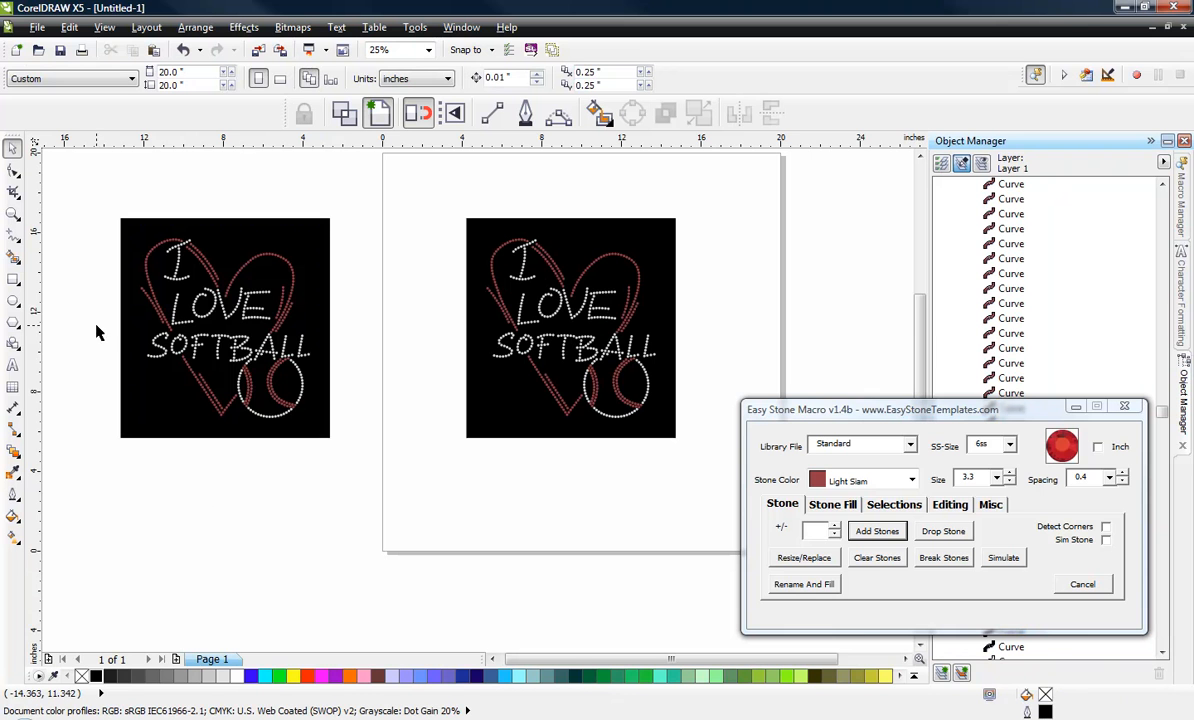
# Copy the stones fully inside a marquee over the duplicate's SOFTBALL lettering about 14 inches to the left, onto blank space.
pyautogui.scroll(-1, 349, 484)
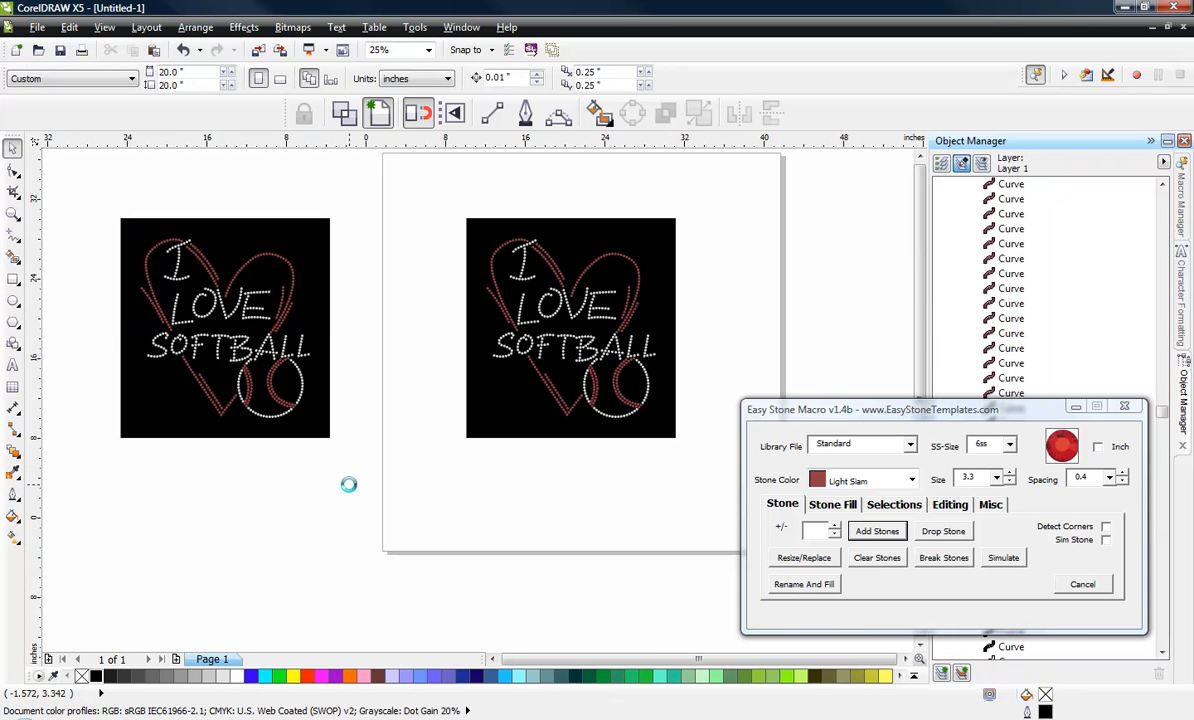
pyautogui.scroll(1, 245, 402)
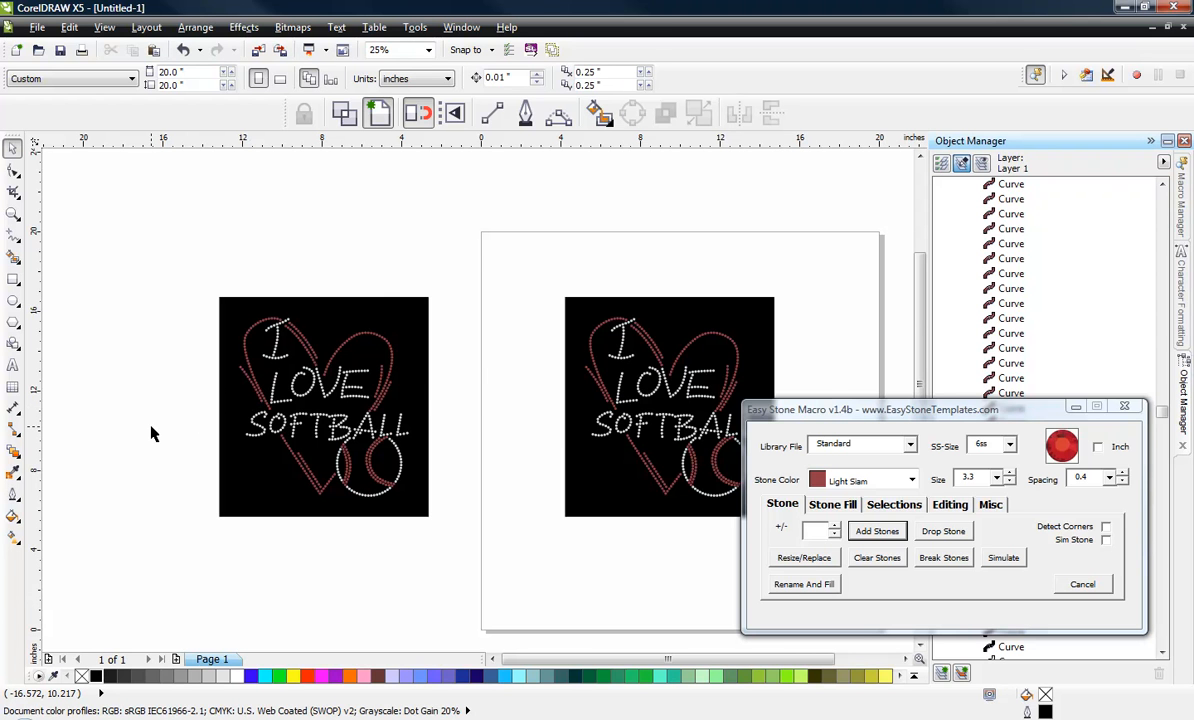
pyautogui.scroll(1, 153, 433)
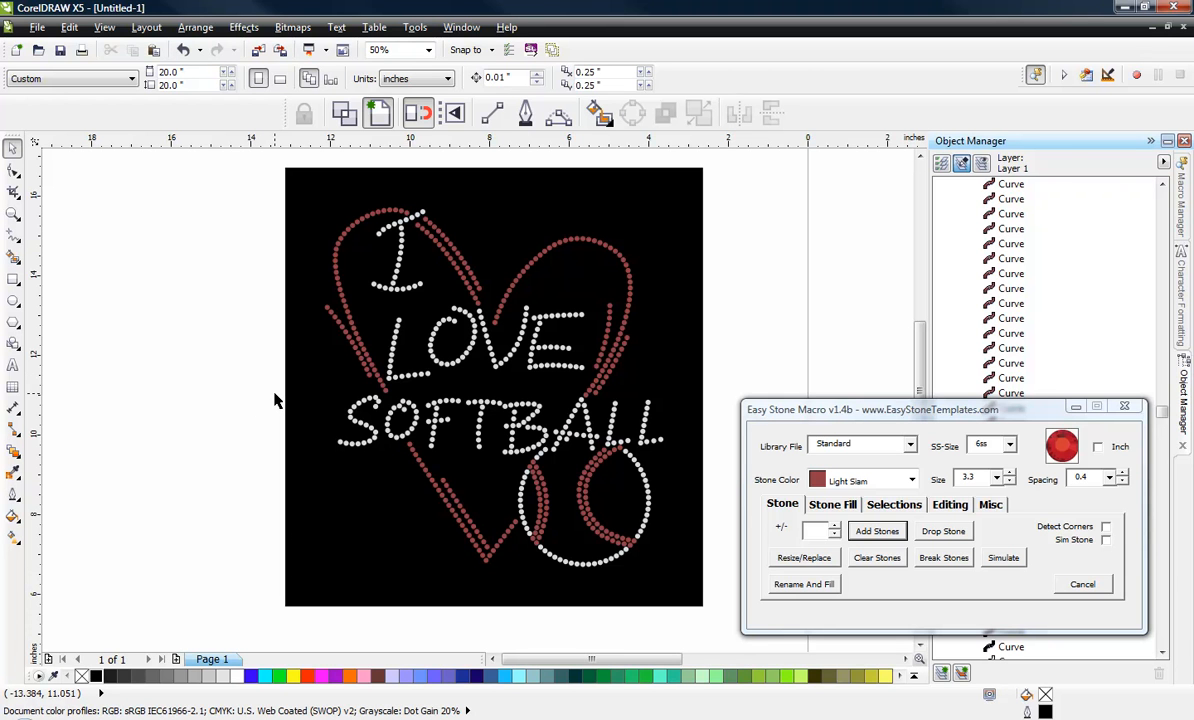
pyautogui.moveTo(264, 380); pyautogui.dragTo(613, 476)
pyautogui.scroll(-1, 616, 430)
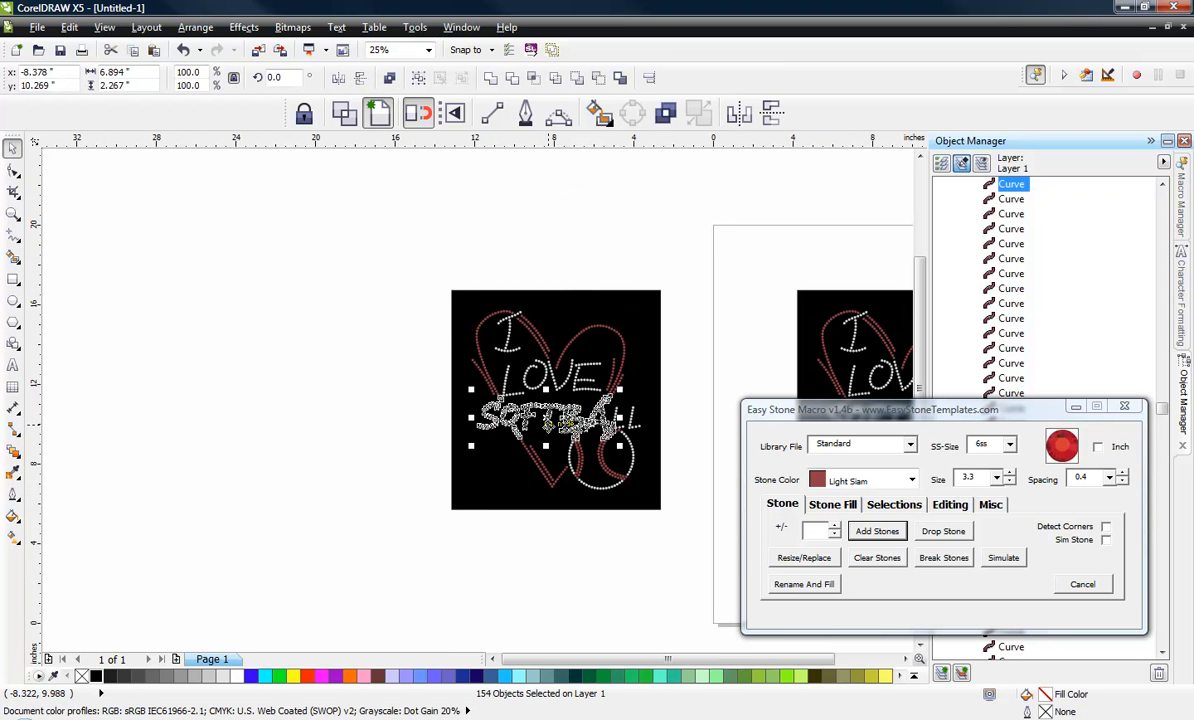
pyautogui.moveTo(547, 423); pyautogui.dragTo(273, 427)
pyautogui.rightClick(273, 427)
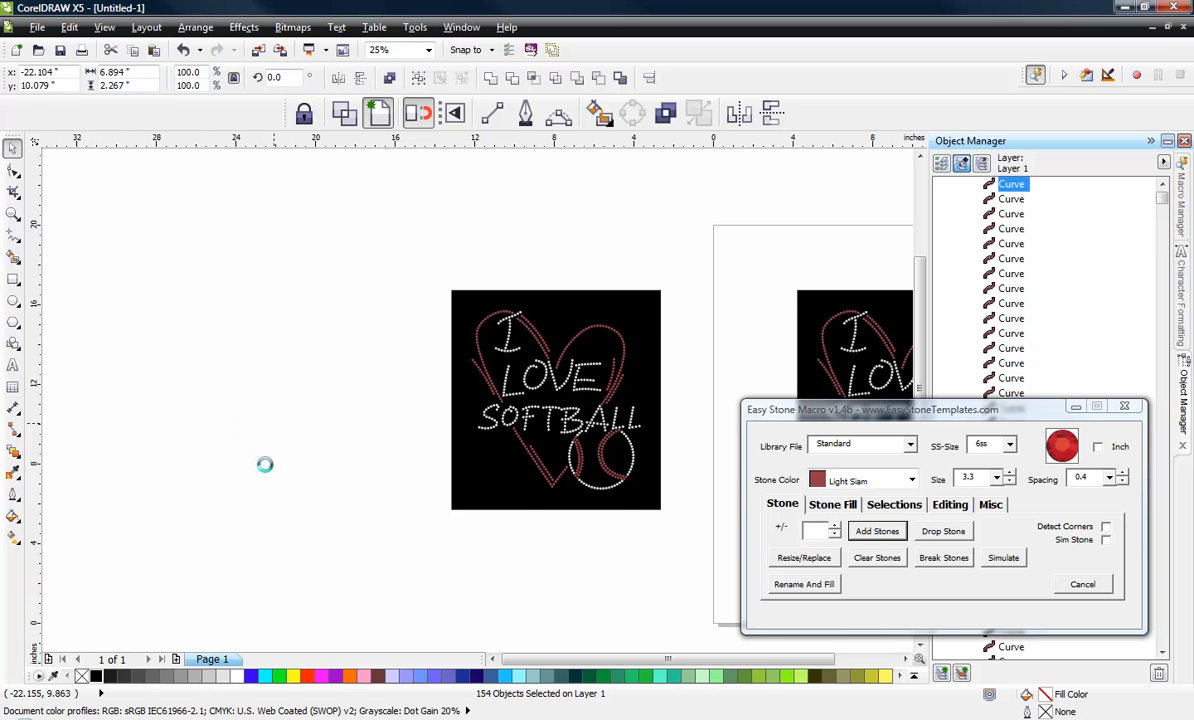
pyautogui.click(251, 509)
# Select all stones sharing the red stone's fill within the copied SOFTBA lettering using the macro's Fill criterion, and delete them.
pyautogui.scroll(2, 235, 424)
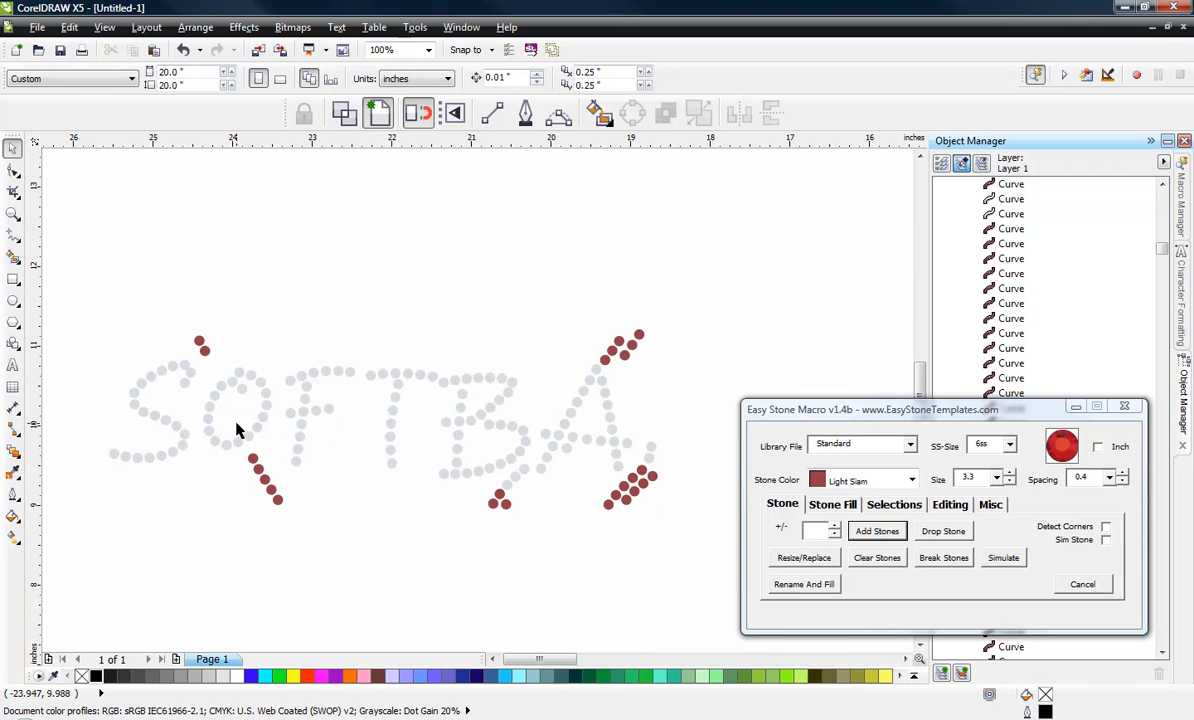
pyautogui.scroll(-1, 237, 430)
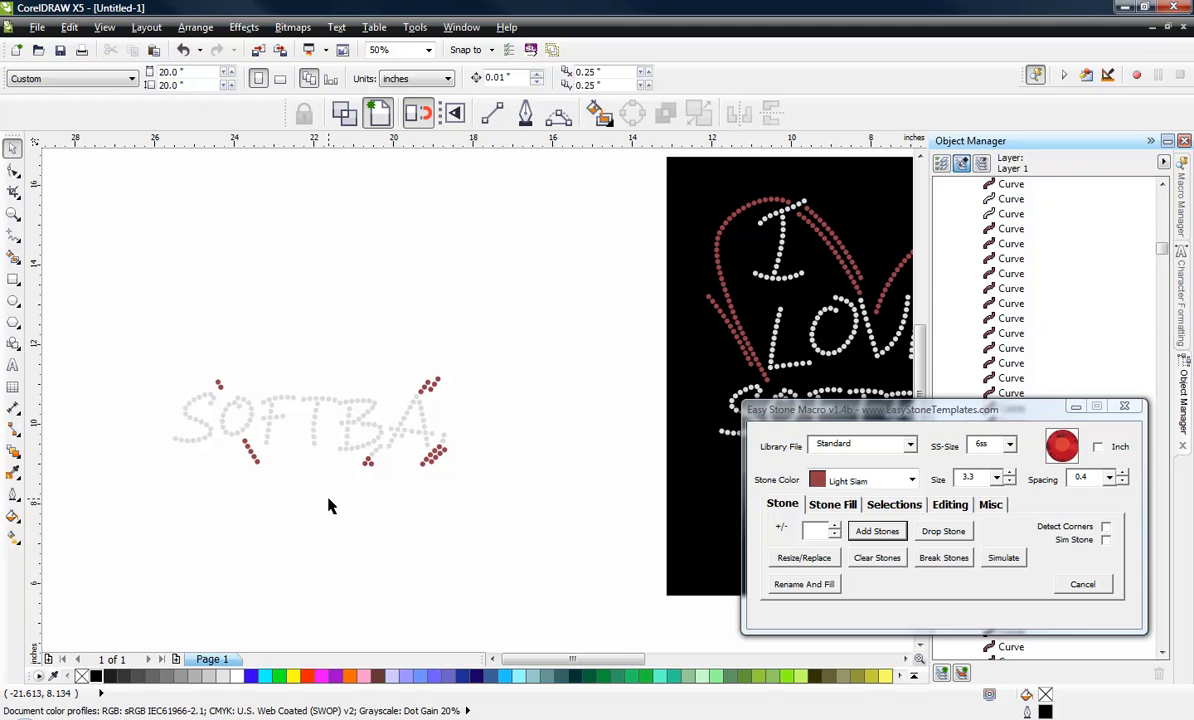
pyautogui.click(440, 383)
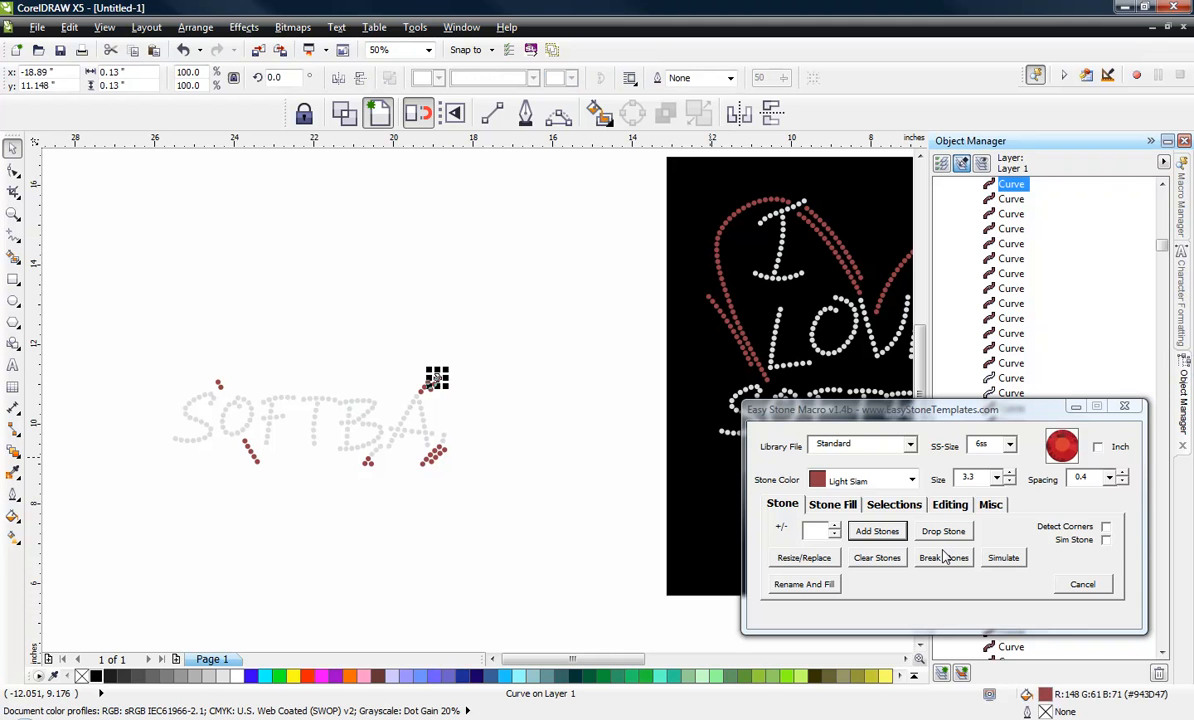
pyautogui.click(916, 509)
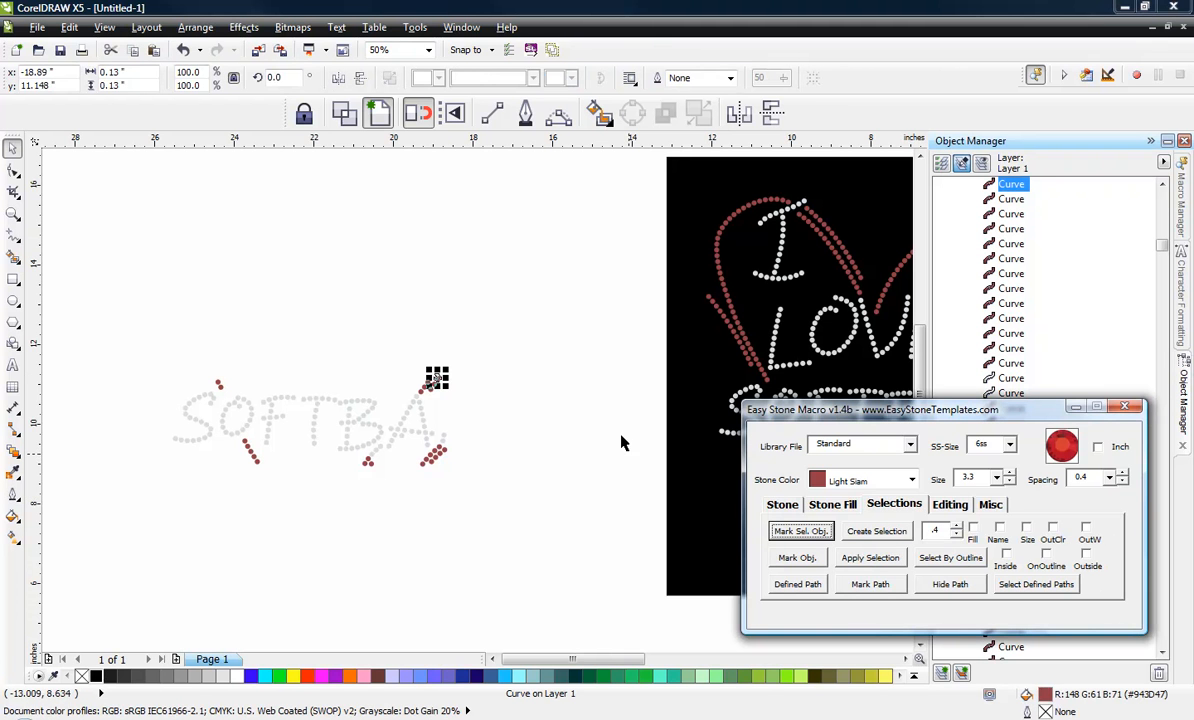
pyautogui.moveTo(544, 280); pyautogui.dragTo(187, 522)
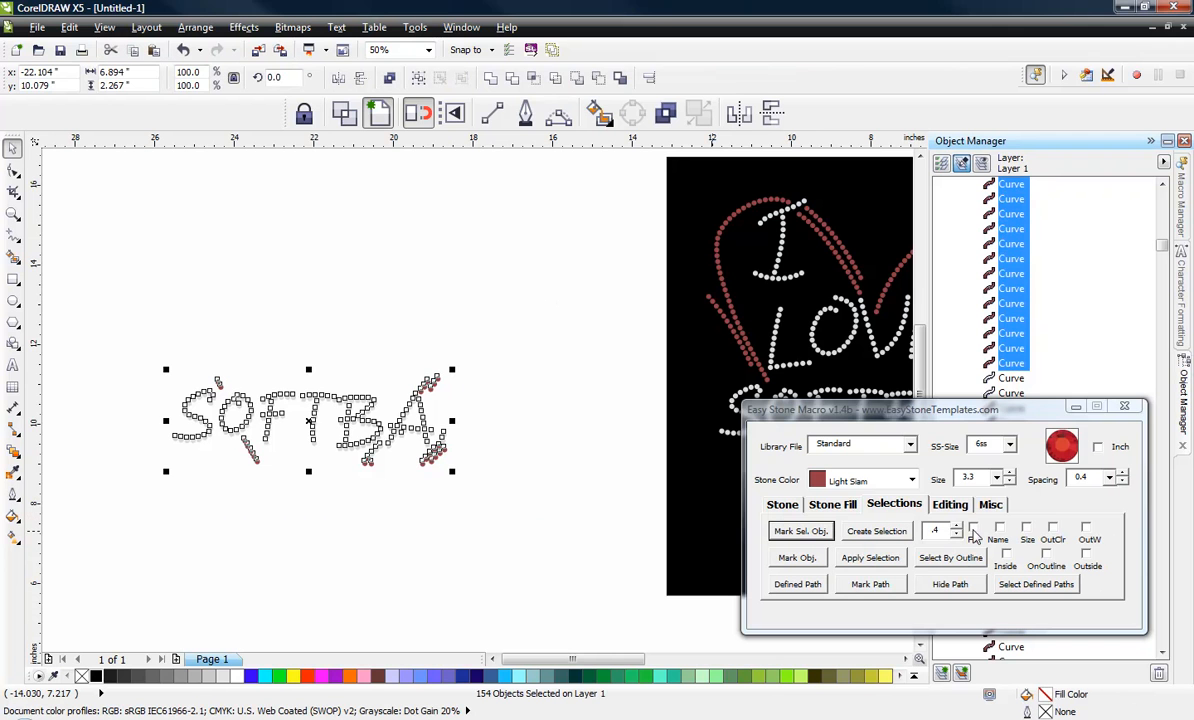
pyautogui.click(973, 529)
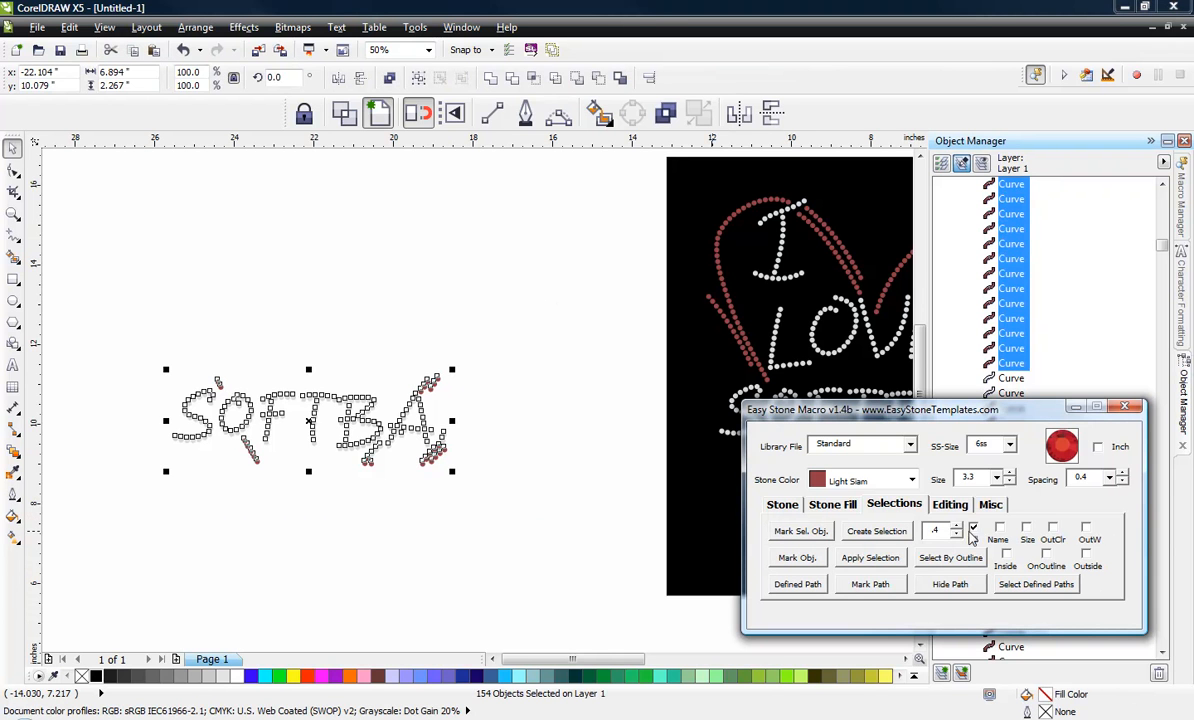
pyautogui.click(895, 534)
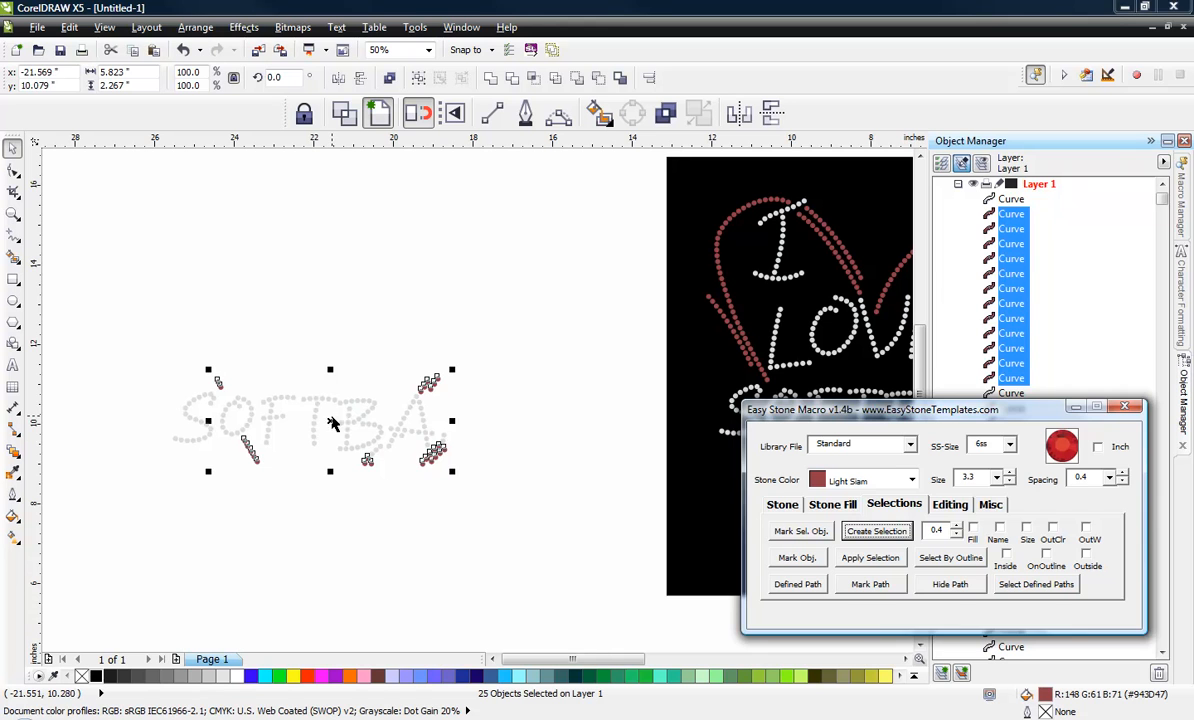
pyautogui.moveTo(328, 362); pyautogui.dragTo(316, 223)
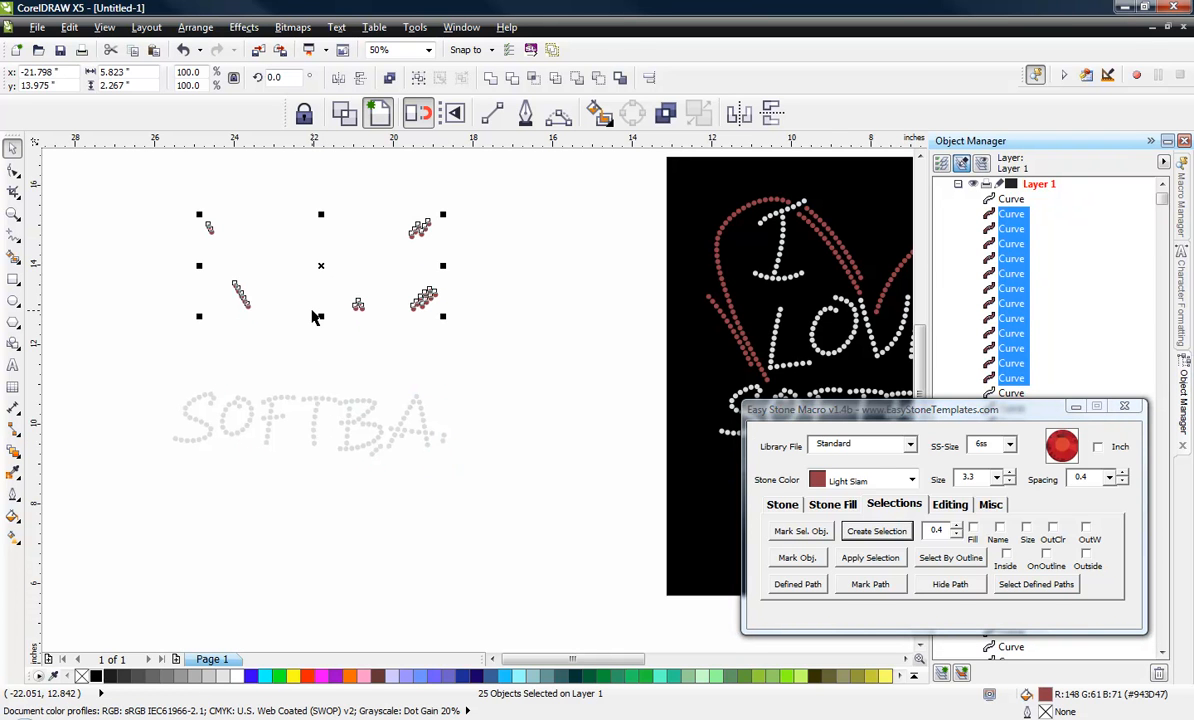
pyautogui.press('Delete')
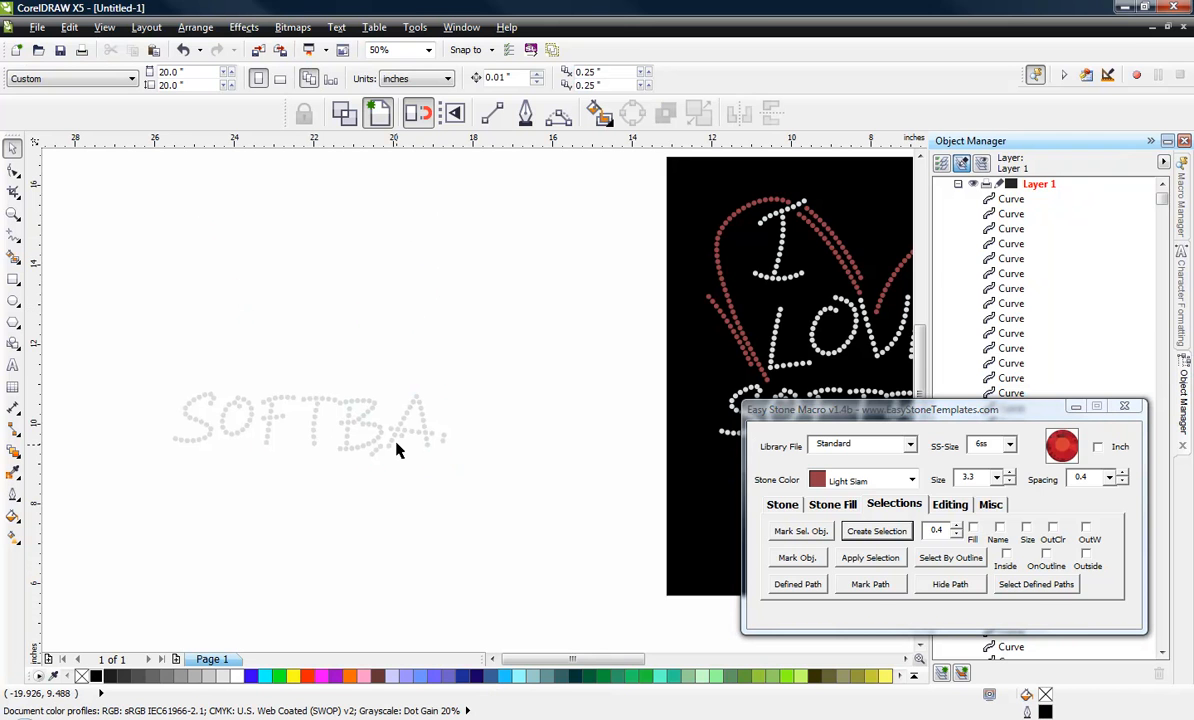
# Delete the two stray grey stones beside the A and the three stray stones trailing below the B.
pyautogui.scroll(2, 397, 454)
pyautogui.moveTo(525, 395); pyautogui.dragTo(478, 466)
pyautogui.press('Delete')
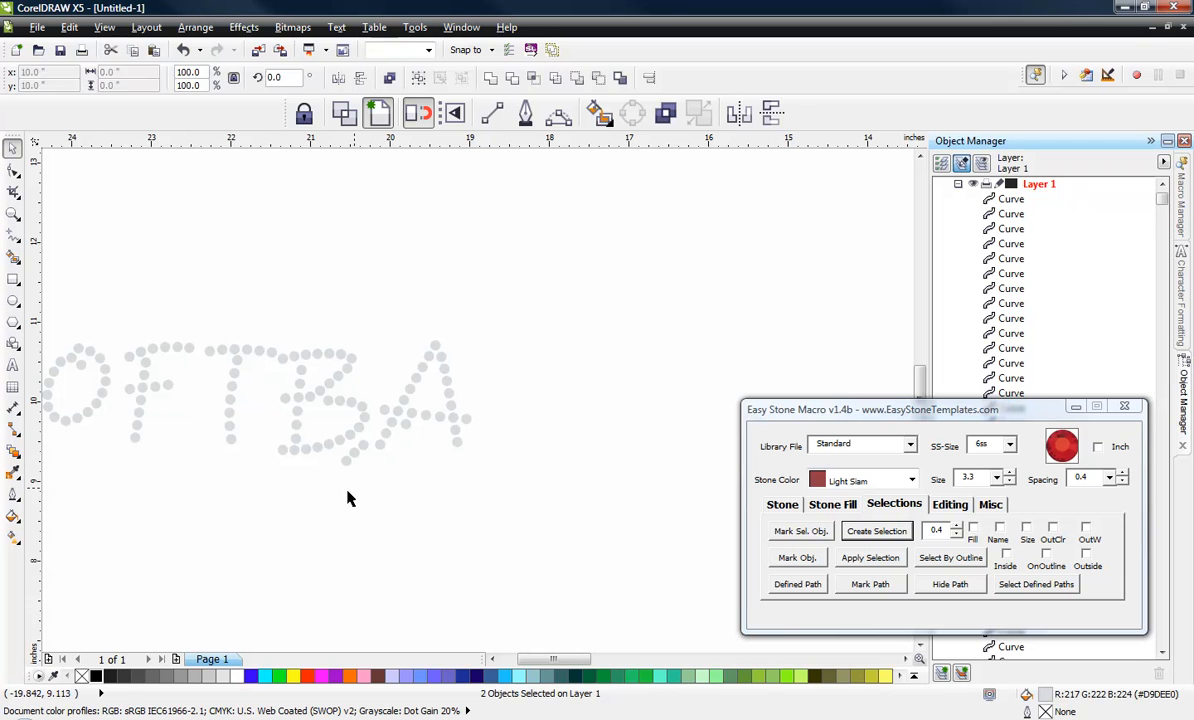
pyautogui.click(346, 460)
pyautogui.press('Delete')
pyautogui.click(354, 451)
pyautogui.press('Delete')
pyautogui.click(363, 444)
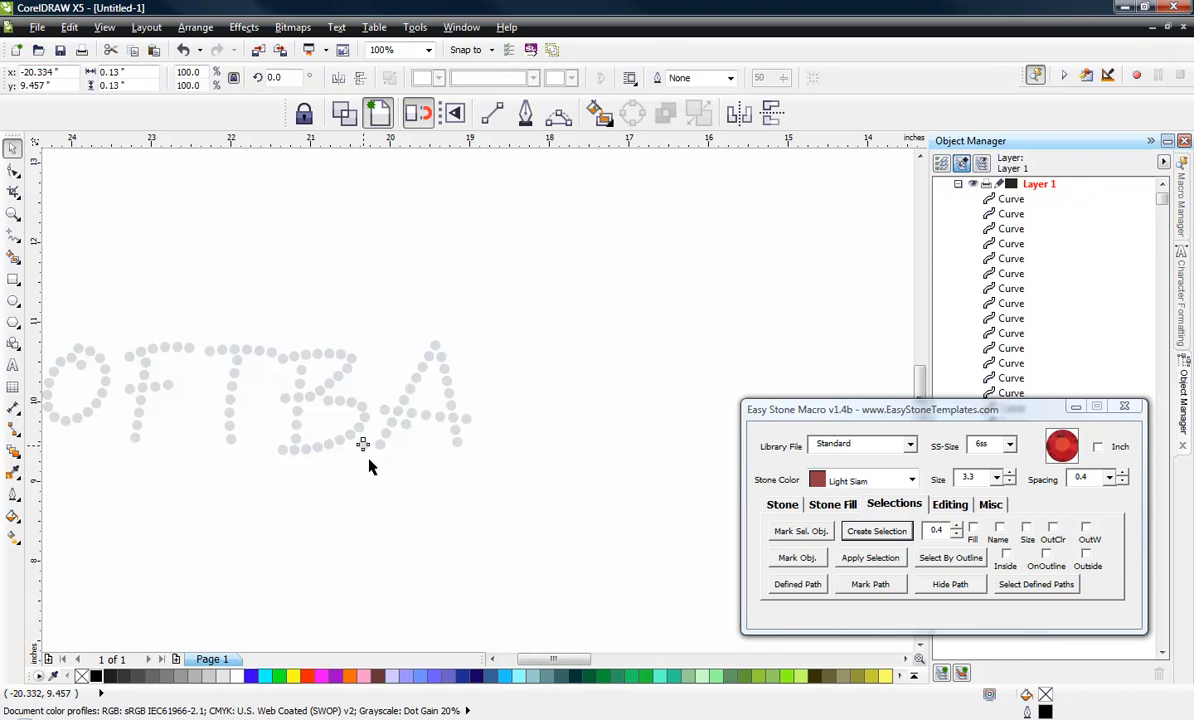
pyautogui.press('Delete')
# Delete the extra stone just beneath the crossbar of the A.
pyautogui.scroll(-2, 435, 469)
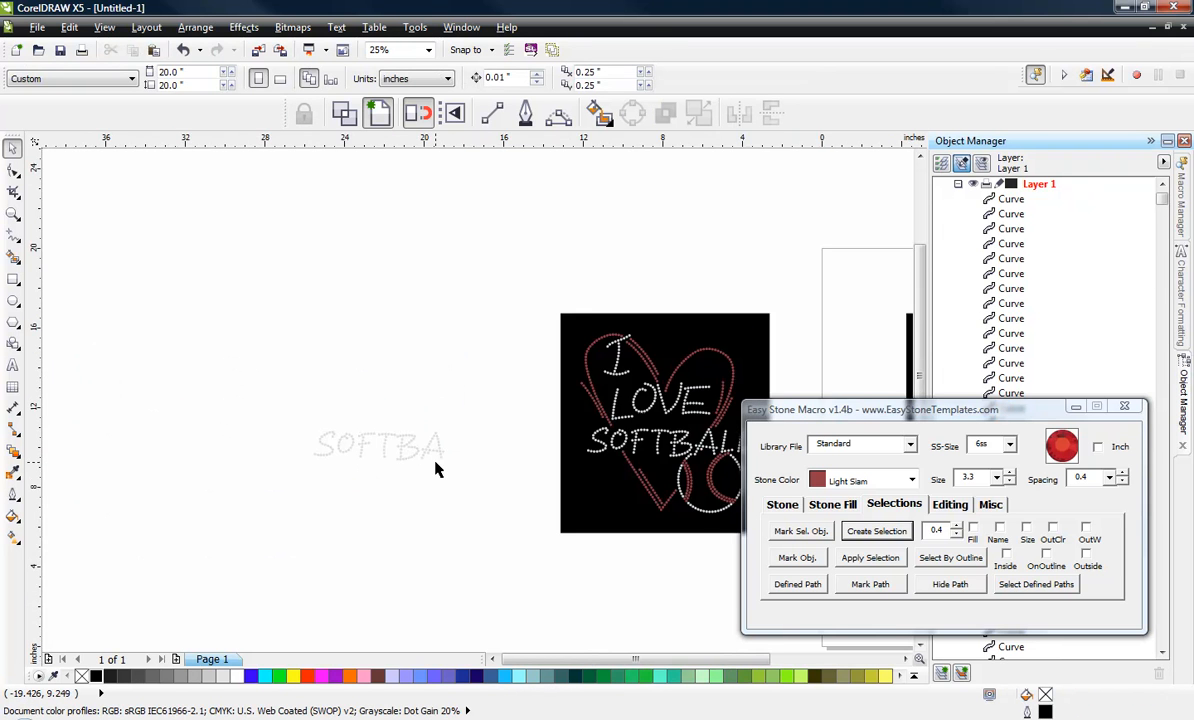
pyautogui.scroll(1, 434, 469)
pyautogui.scroll(2, 420, 450)
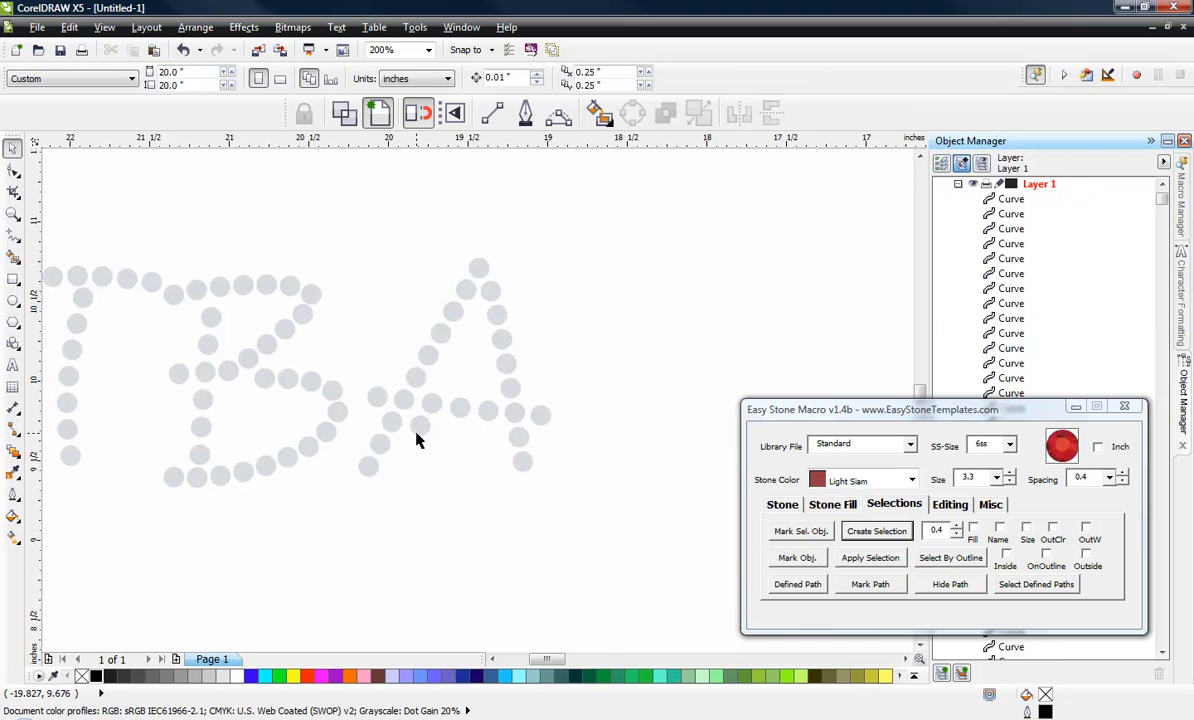
pyautogui.click(417, 432)
pyautogui.press('Delete')
pyautogui.scroll(-2, 430, 517)
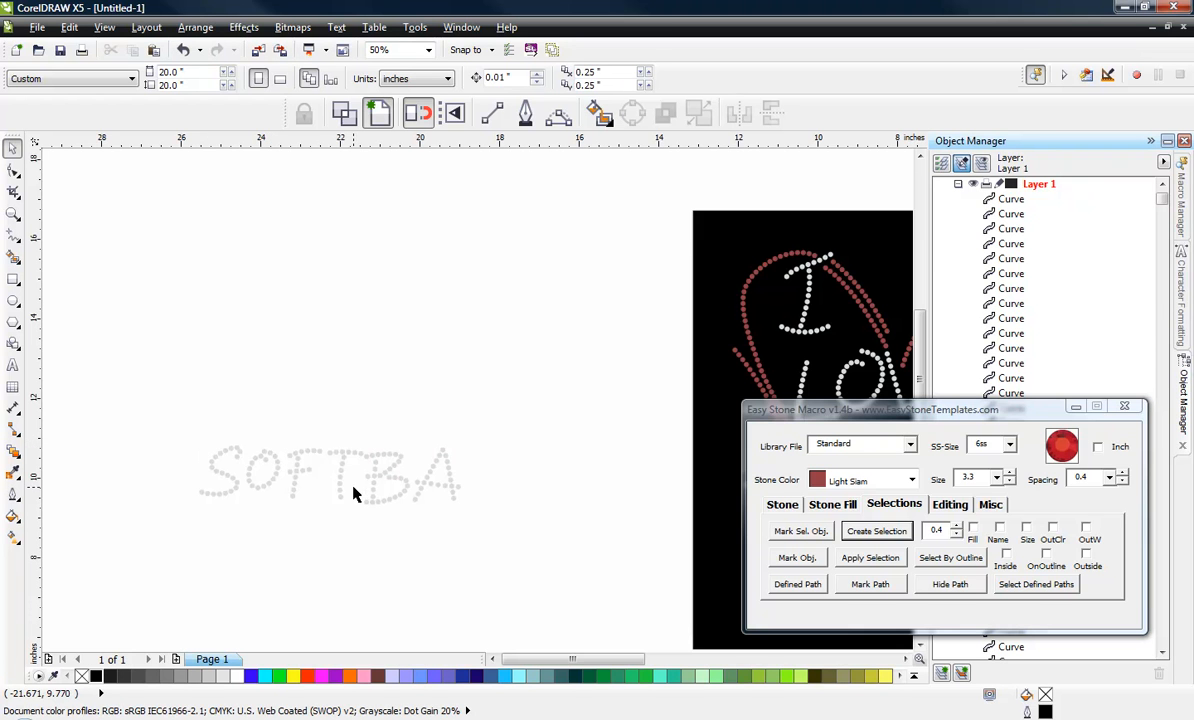
# Delete all stones forming the T and the O from the copied lettering.
pyautogui.scroll(1, 377, 501)
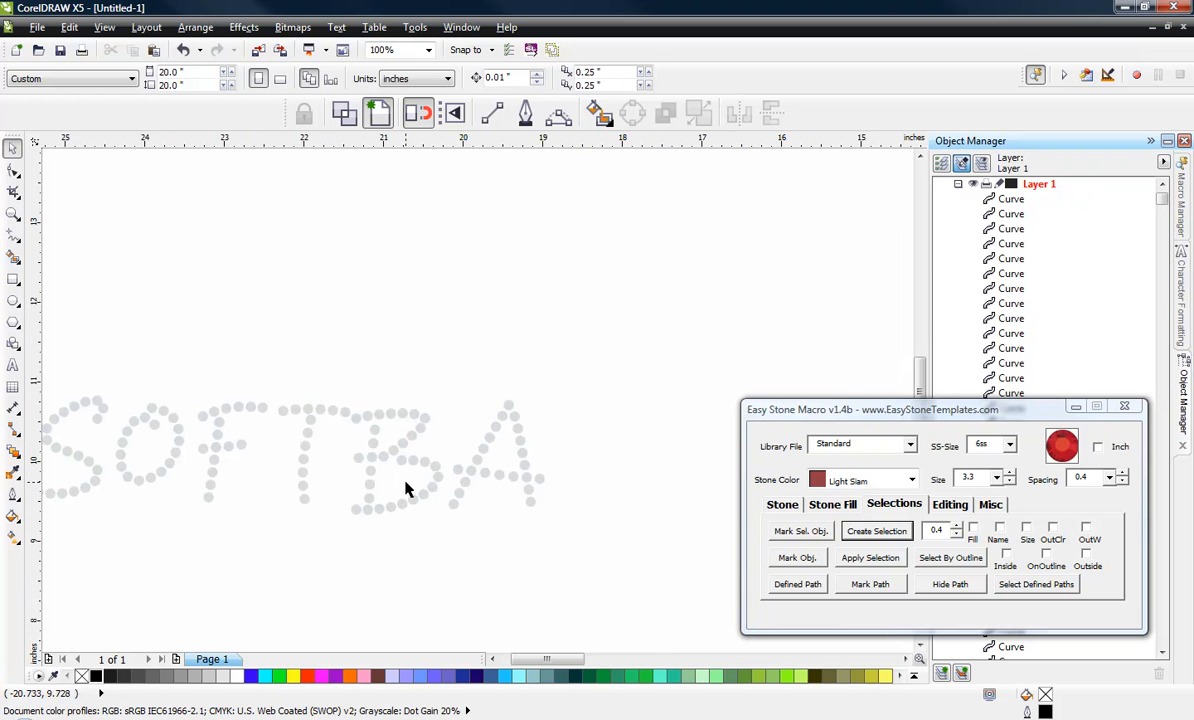
pyautogui.moveTo(272, 358); pyautogui.dragTo(352, 533)
pyautogui.hotkey('ctrl', 'k')
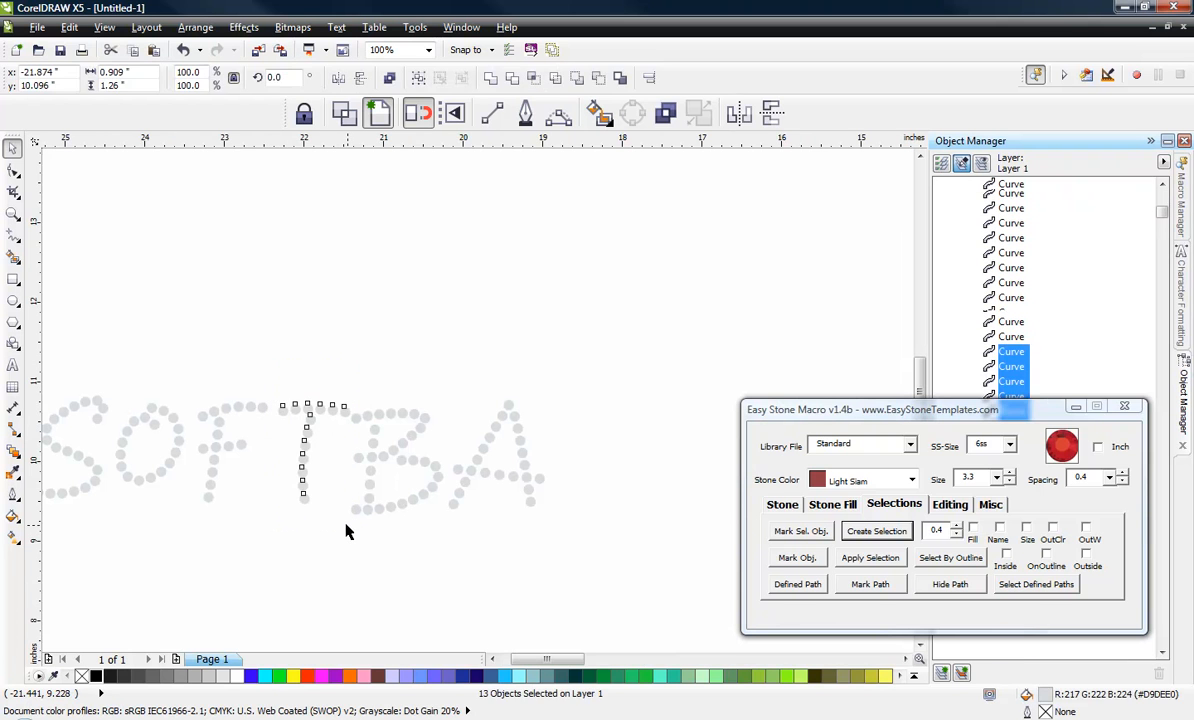
pyautogui.press('Delete')
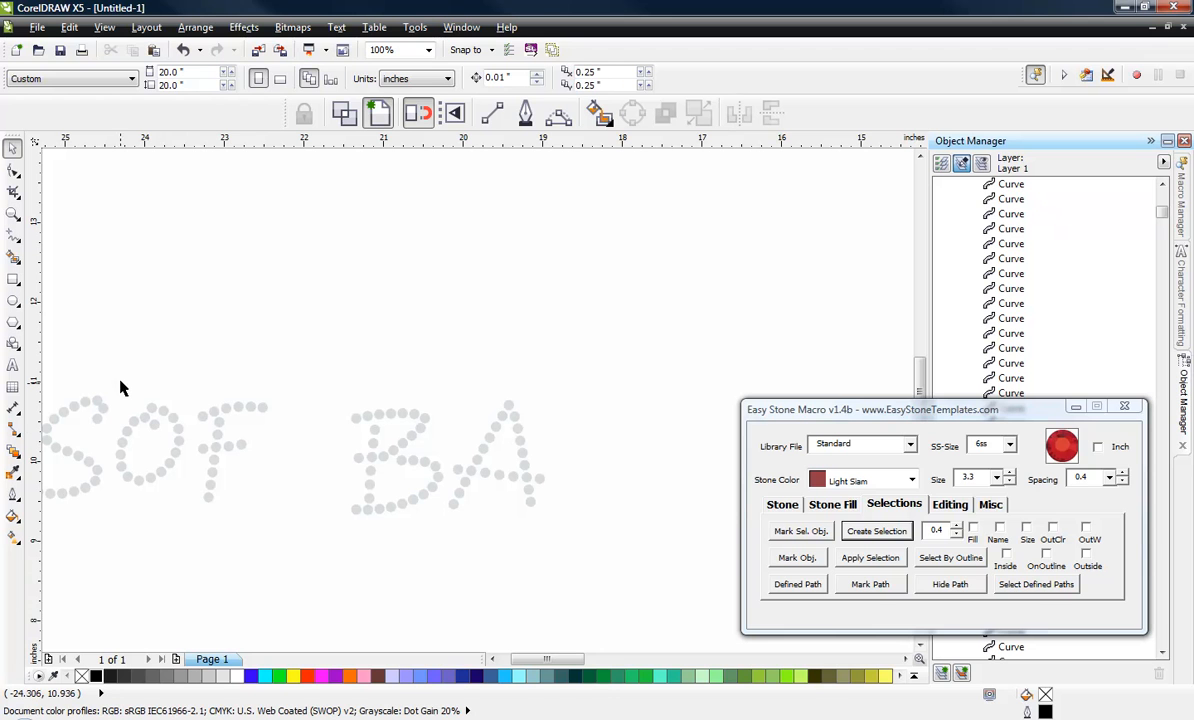
pyautogui.moveTo(192, 355); pyautogui.dragTo(113, 510)
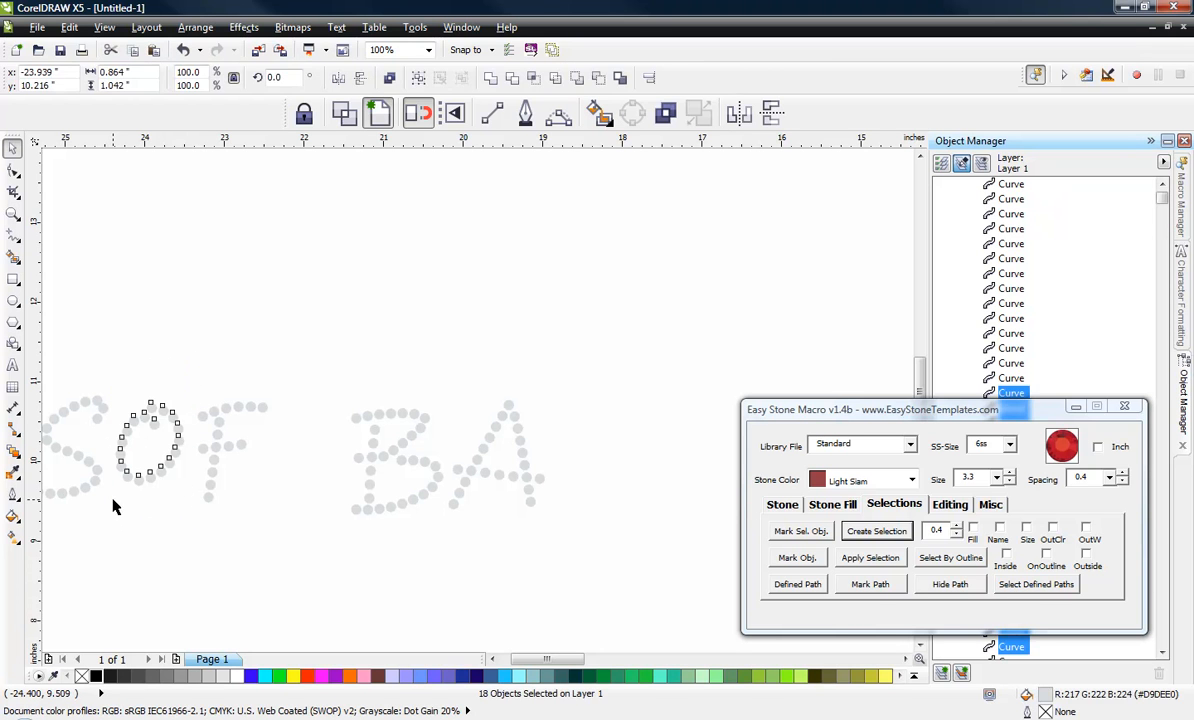
pyautogui.press('Delete')
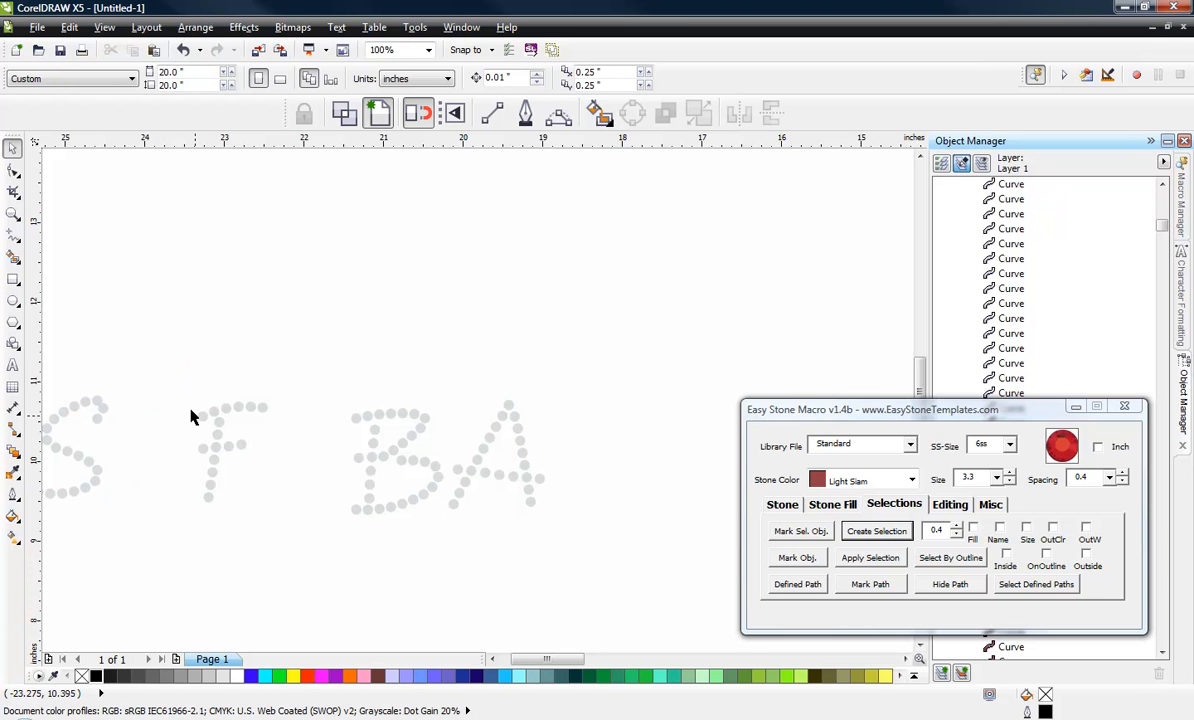
# Copy the F's six-stone top row about 1.5 inches down, below the stem, and mirror the copy vertically.
pyautogui.moveTo(179, 371); pyautogui.dragTo(285, 430)
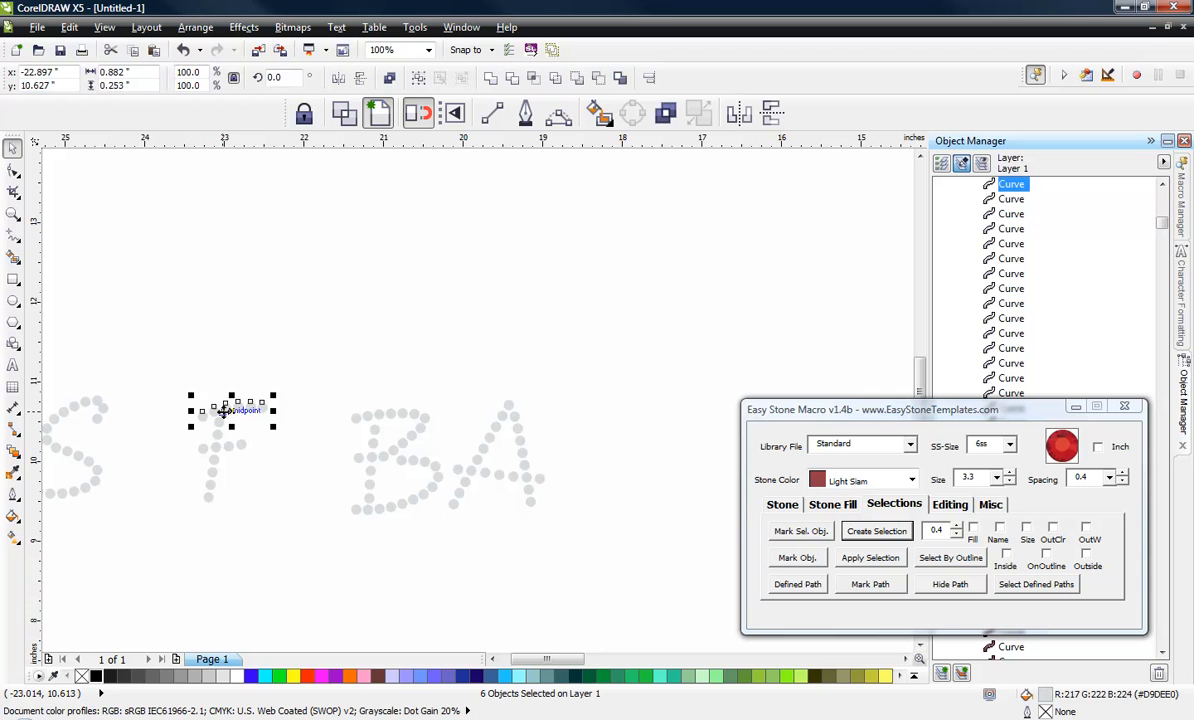
pyautogui.moveTo(226, 405); pyautogui.dragTo(222, 537)
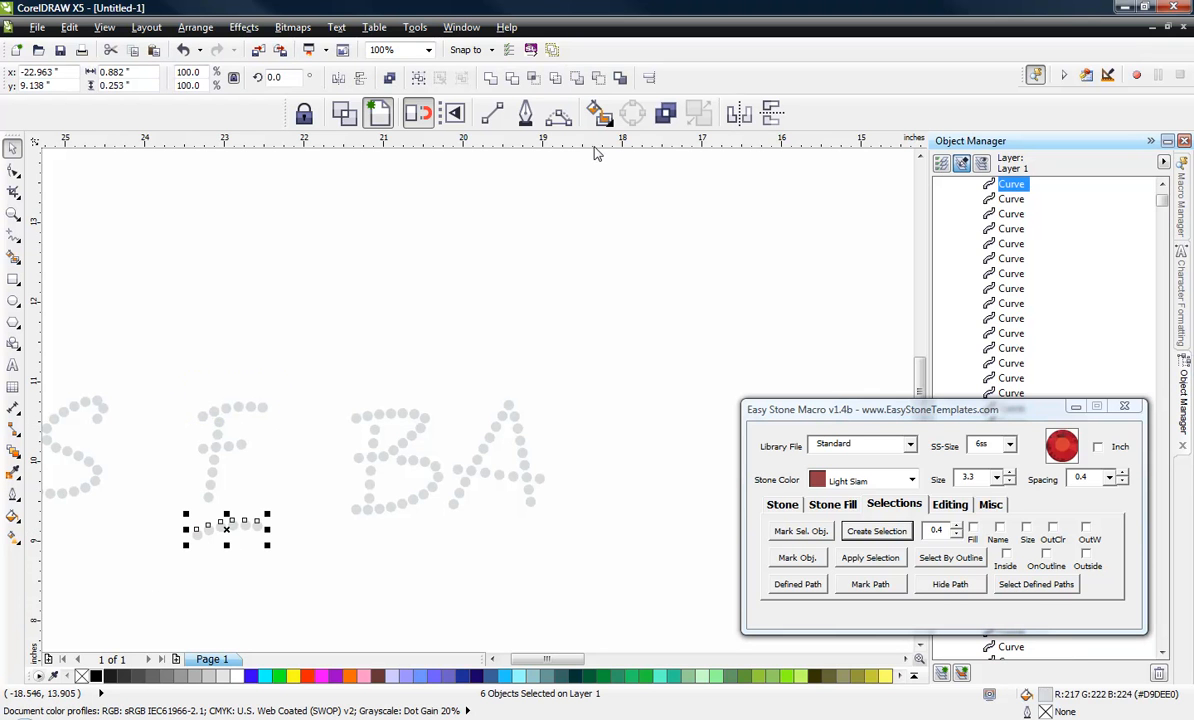
pyautogui.scroll(1, 170, 560)
pyautogui.scroll(1, 170, 560)
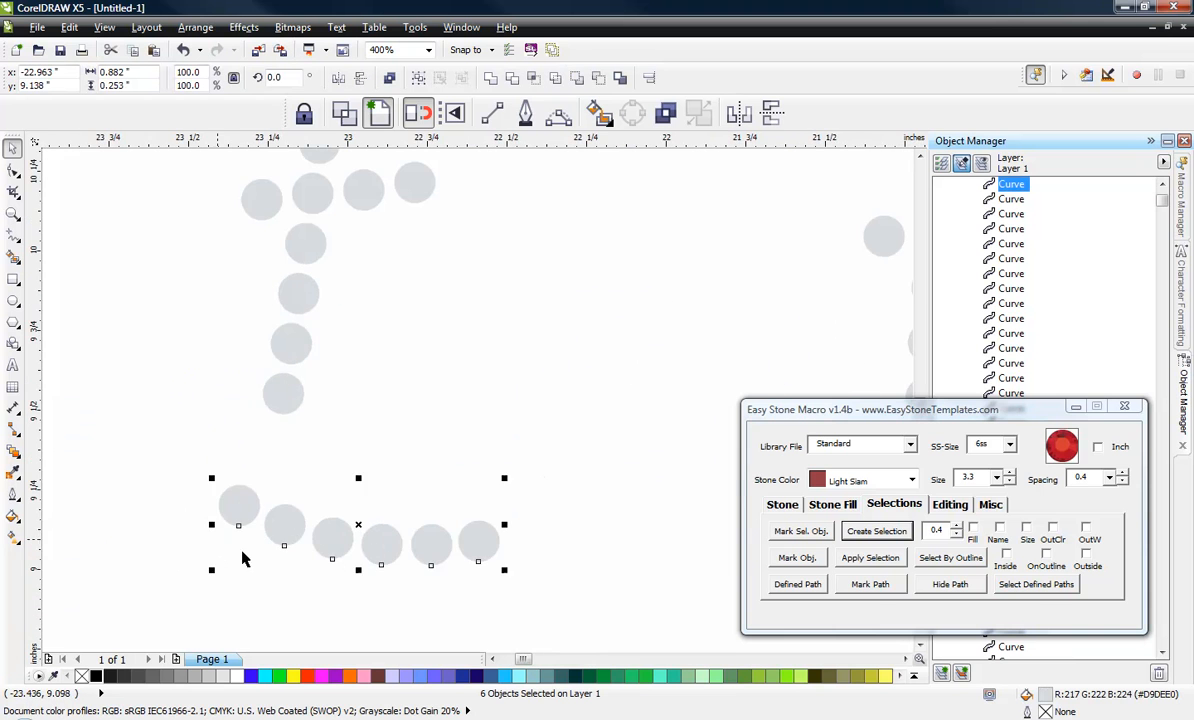
# Position the mirrored stone row close beneath the F's stem and rotate it 11.6 degrees.
pyautogui.moveTo(285, 531); pyautogui.dragTo(277, 450)
pyautogui.click(380, 457)
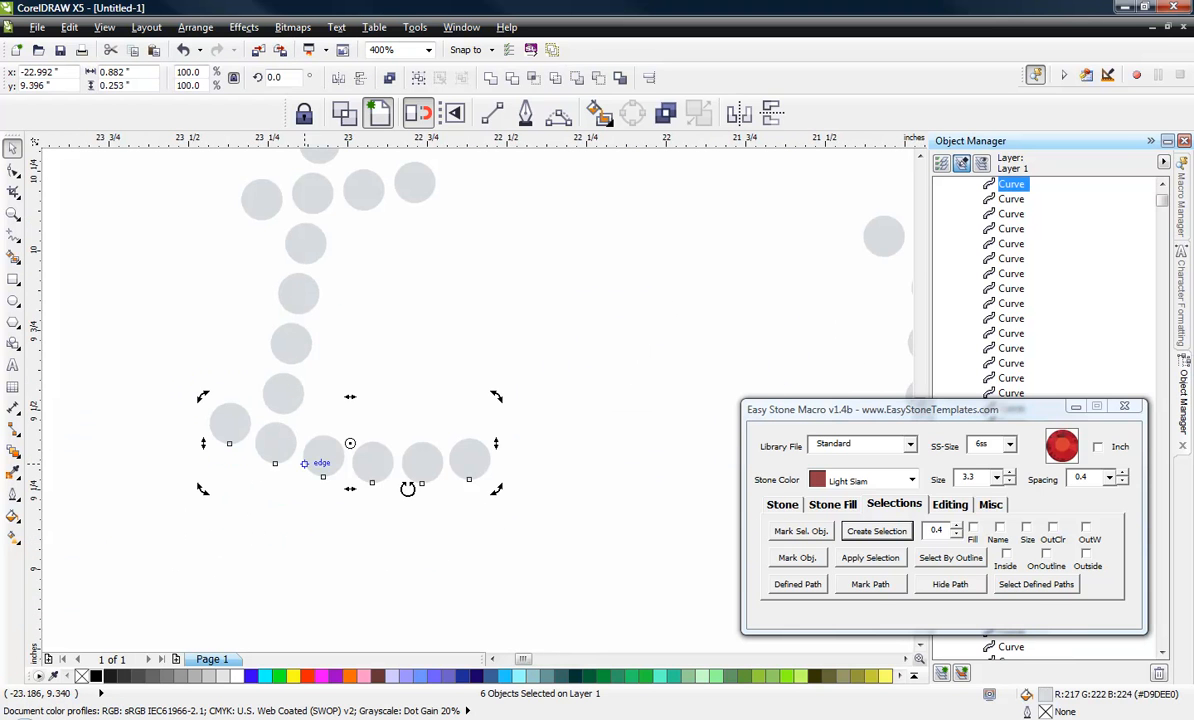
pyautogui.moveTo(529, 463); pyautogui.dragTo(529, 463)
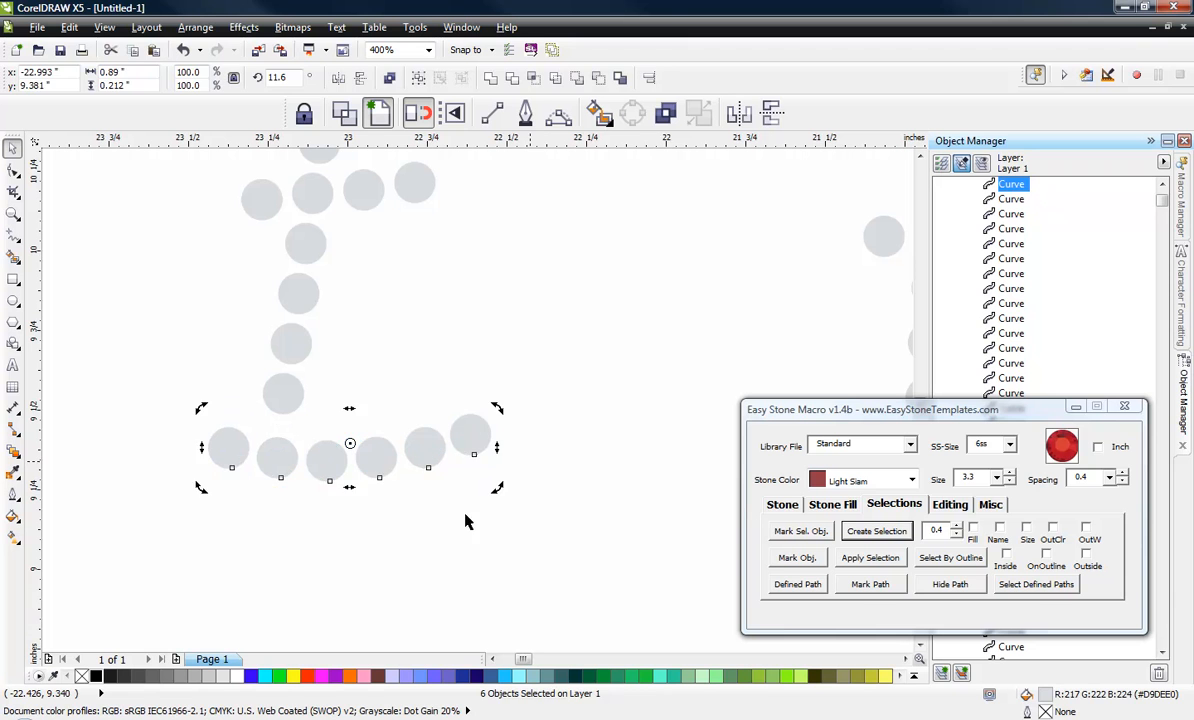
pyautogui.click(173, 517)
pyautogui.moveTo(162, 510); pyautogui.dragTo(595, 412)
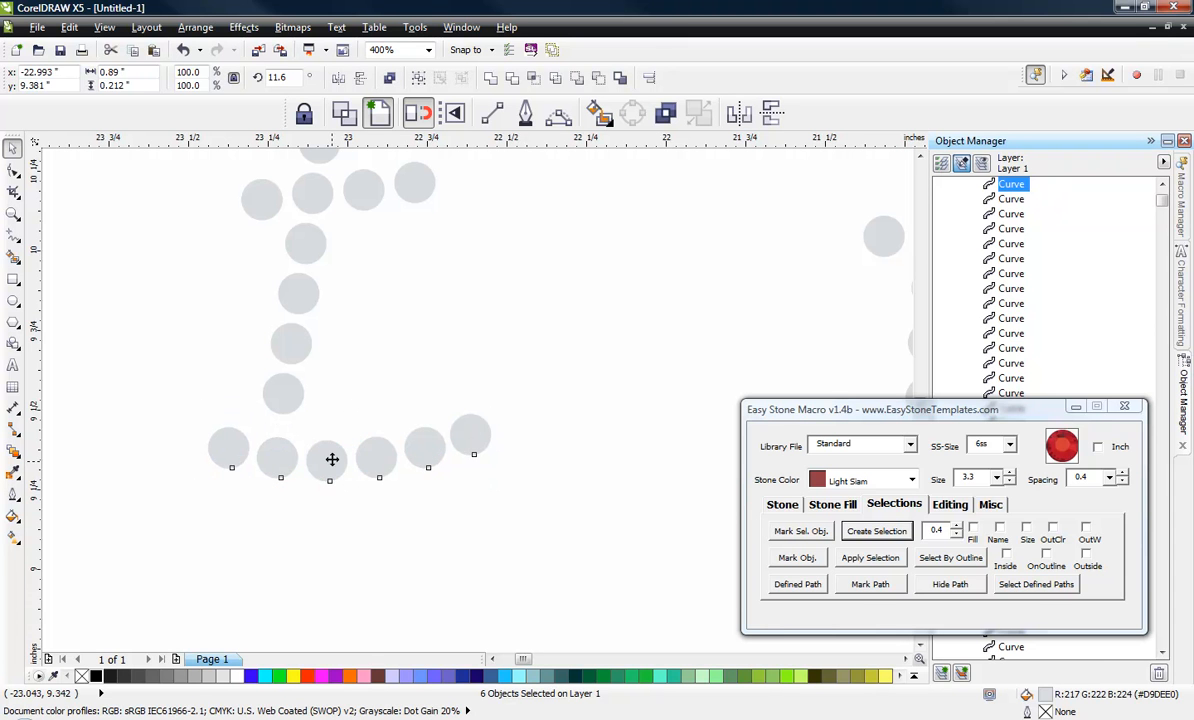
pyautogui.moveTo(330, 463); pyautogui.dragTo(322, 443)
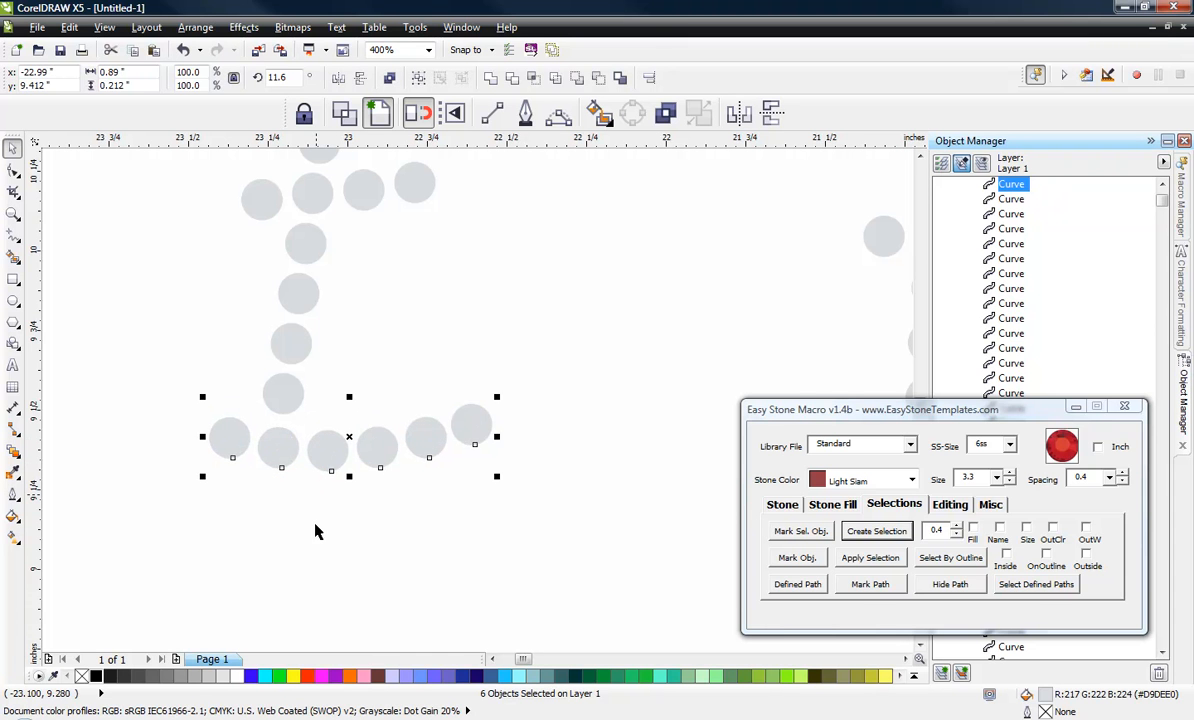
pyautogui.click(394, 528)
pyautogui.scroll(-1, 394, 528)
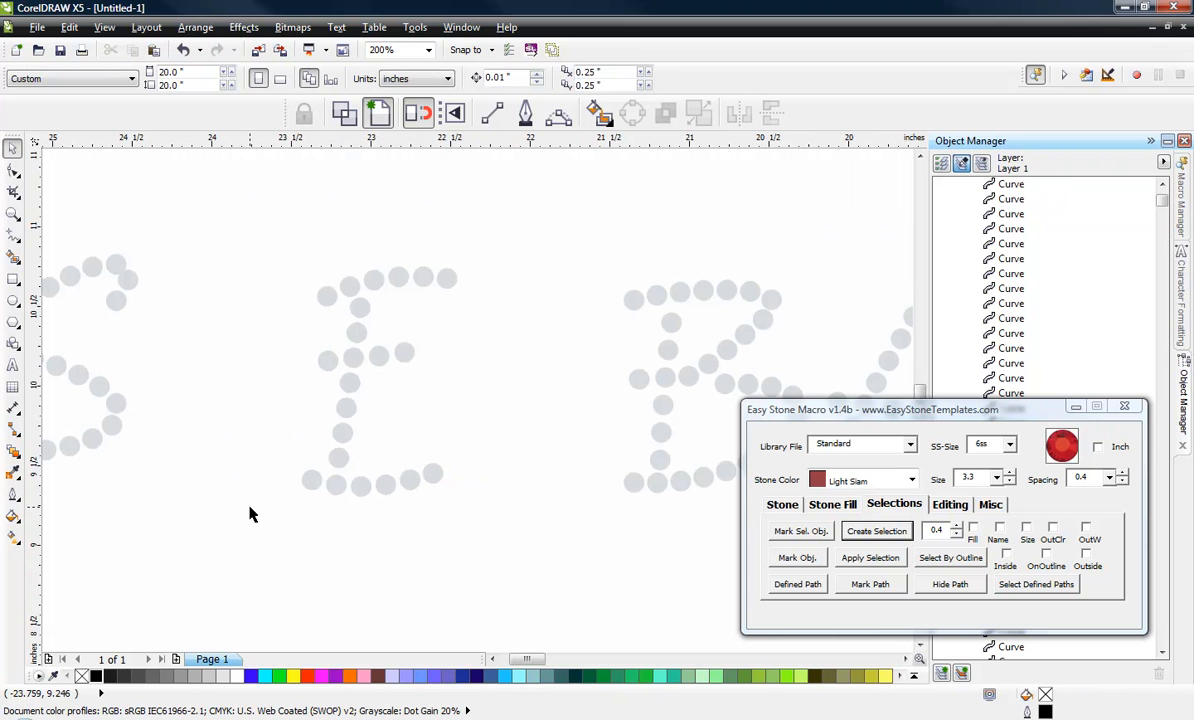
pyautogui.moveTo(274, 522); pyautogui.dragTo(493, 470)
pyautogui.moveTo(337, 489); pyautogui.dragTo(340, 464)
pyautogui.click(341, 514)
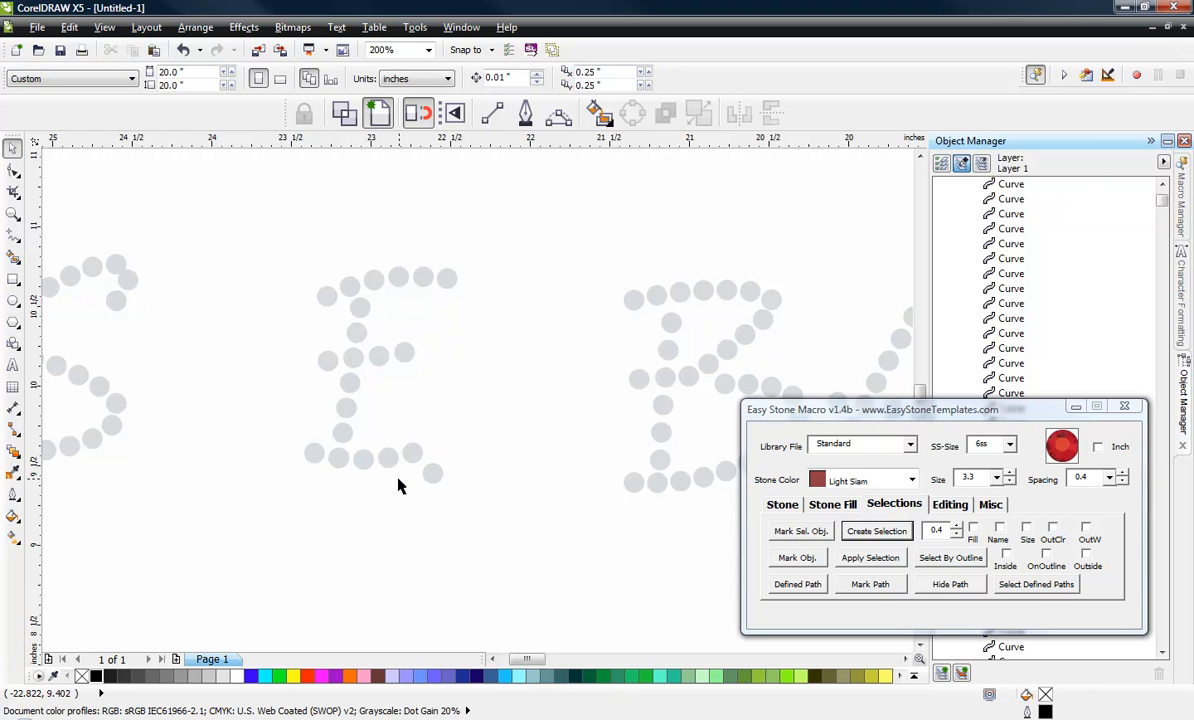
pyautogui.hotkey('ctrl', 'z')
# Move the whole six-stone bottom row up so its second stone sits on the stem's lowest stone, completing an E.
pyautogui.moveTo(252, 535); pyautogui.dragTo(509, 464)
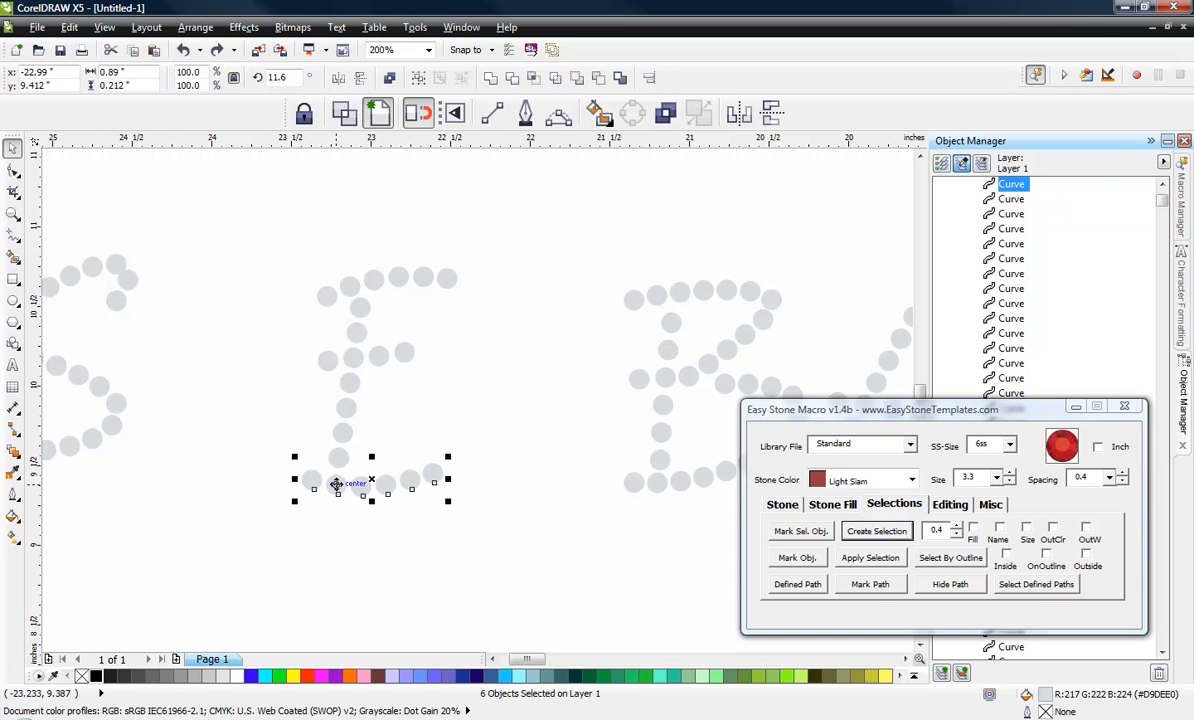
pyautogui.moveTo(333, 487); pyautogui.dragTo(336, 459)
pyautogui.click(336, 500)
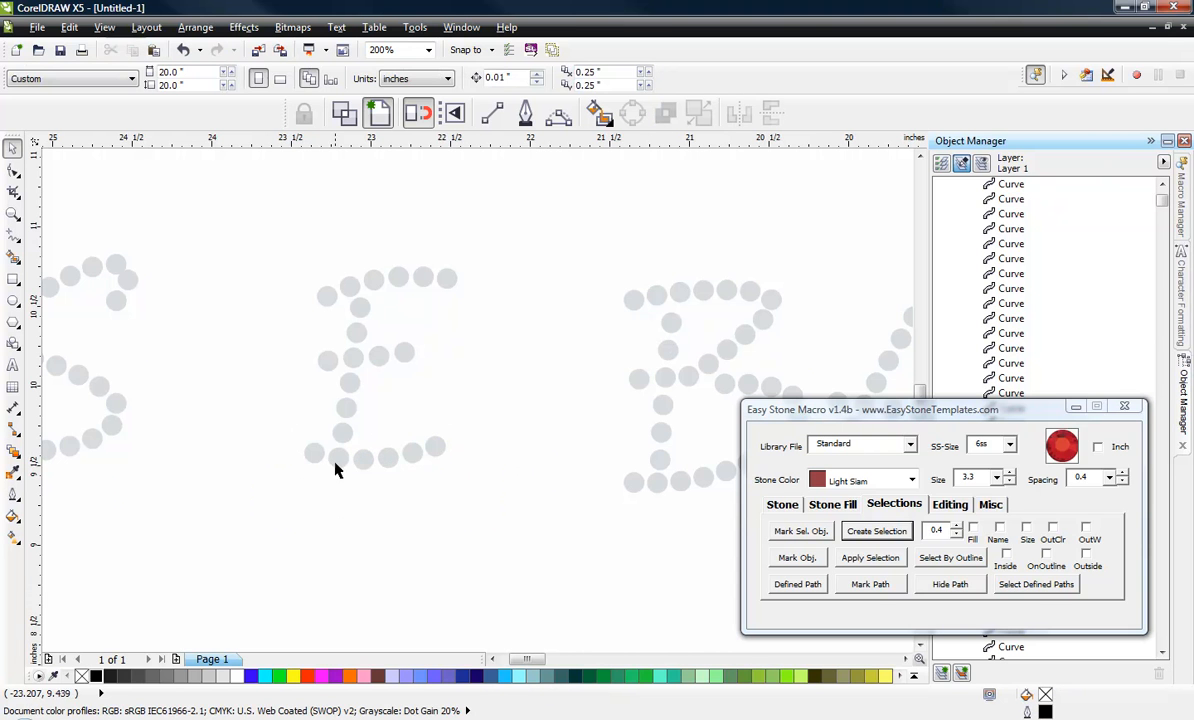
# Move the S from the start of the lettering to just after the A.
pyautogui.scroll(-2, 462, 516)
pyautogui.scroll(-1, 250, 398)
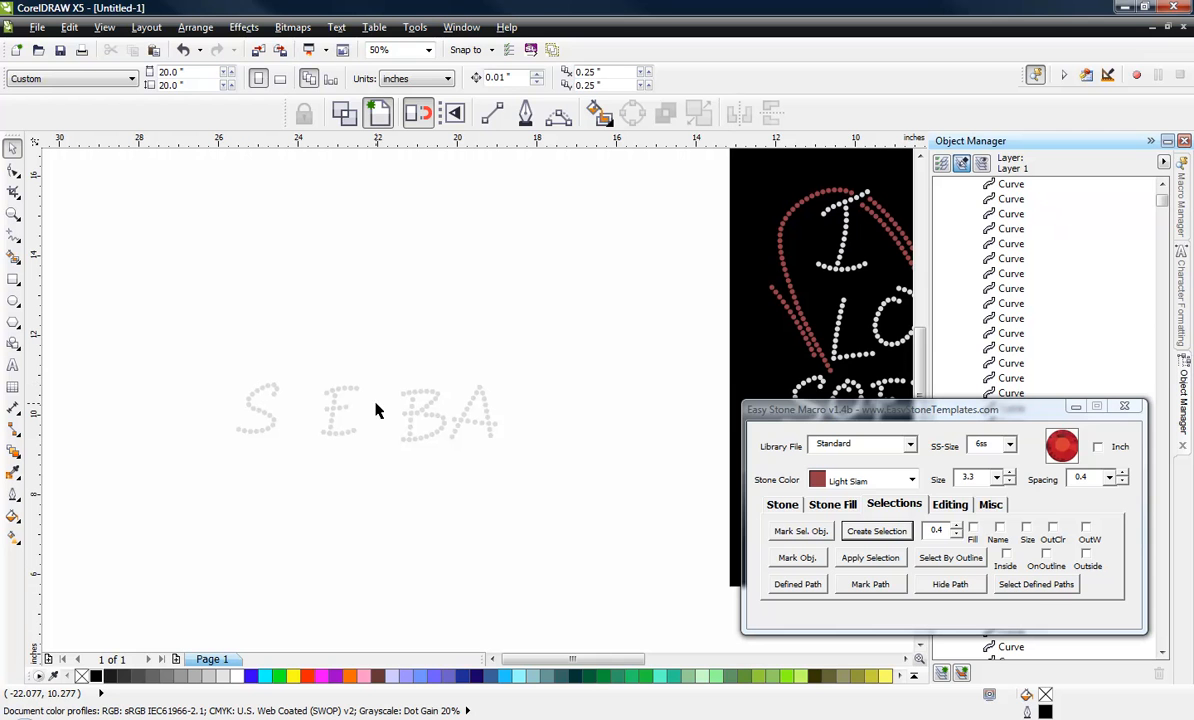
pyautogui.moveTo(290, 365); pyautogui.dragTo(212, 460)
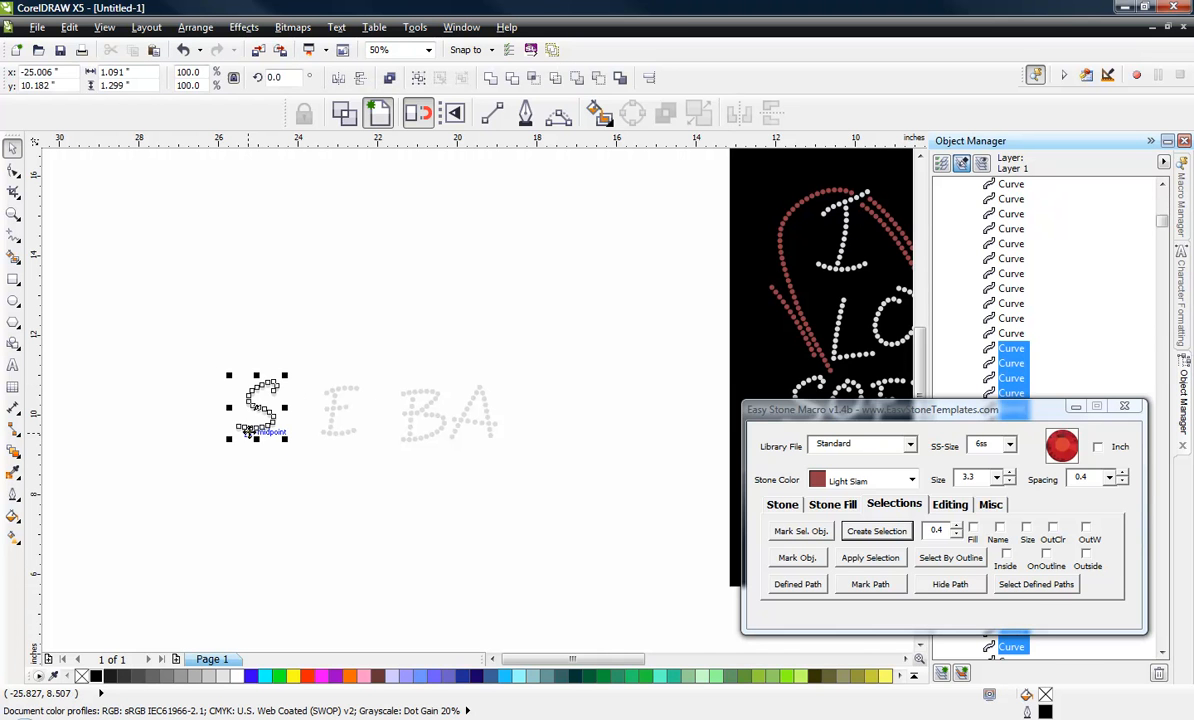
pyautogui.moveTo(257, 402); pyautogui.dragTo(521, 415)
pyautogui.click(301, 496)
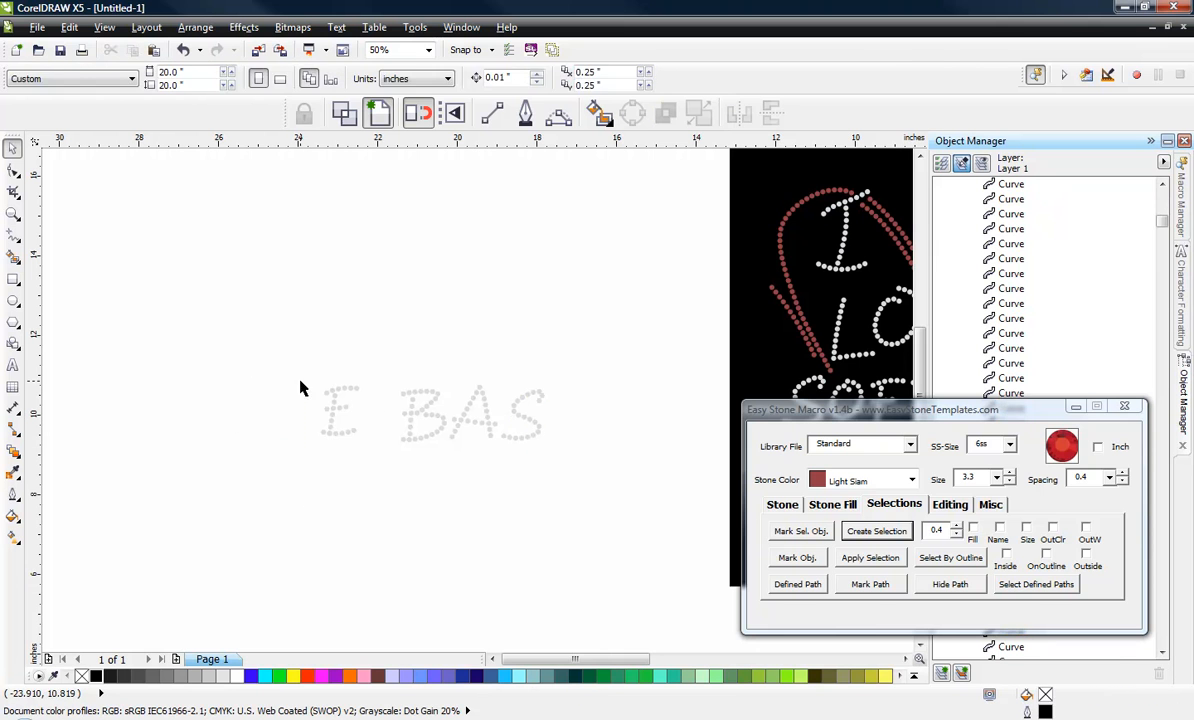
# Move the E to just after the S so the stone letters spell BASE.
pyautogui.moveTo(305, 376); pyautogui.dragTo(382, 460)
pyautogui.moveTo(336, 407); pyautogui.dragTo(566, 410)
pyautogui.click(528, 474)
pyautogui.scroll(-1, 248, 408)
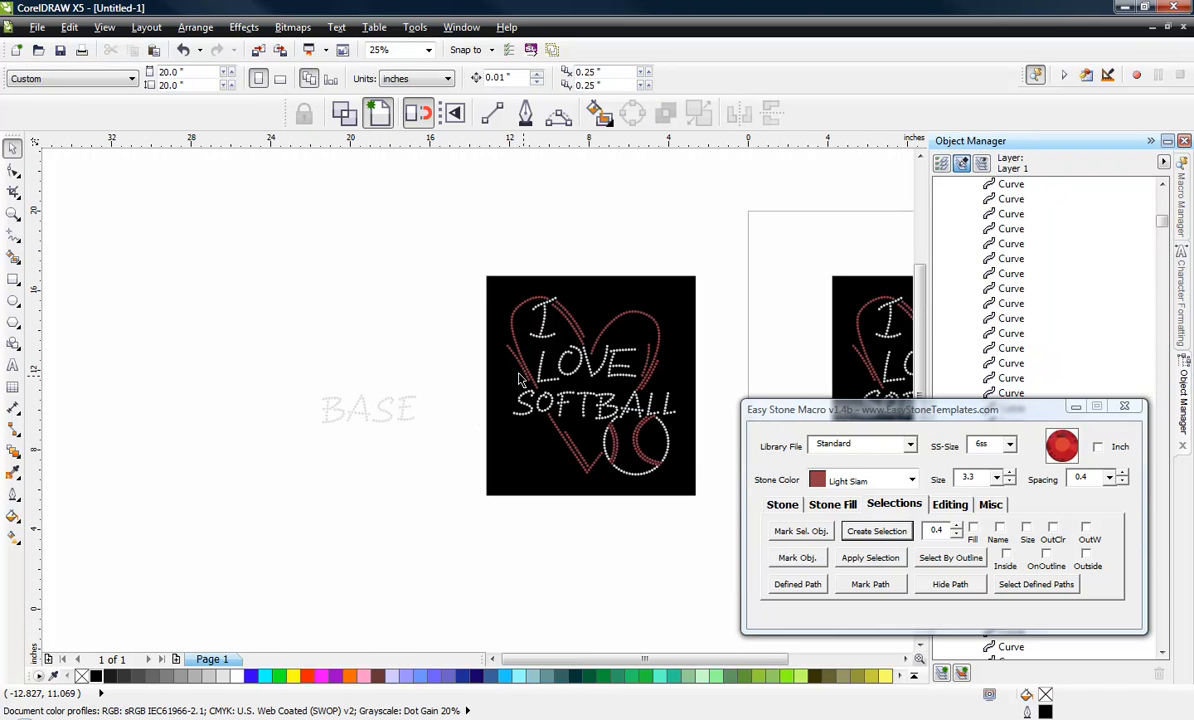
pyautogui.scroll(3, 261, 480)
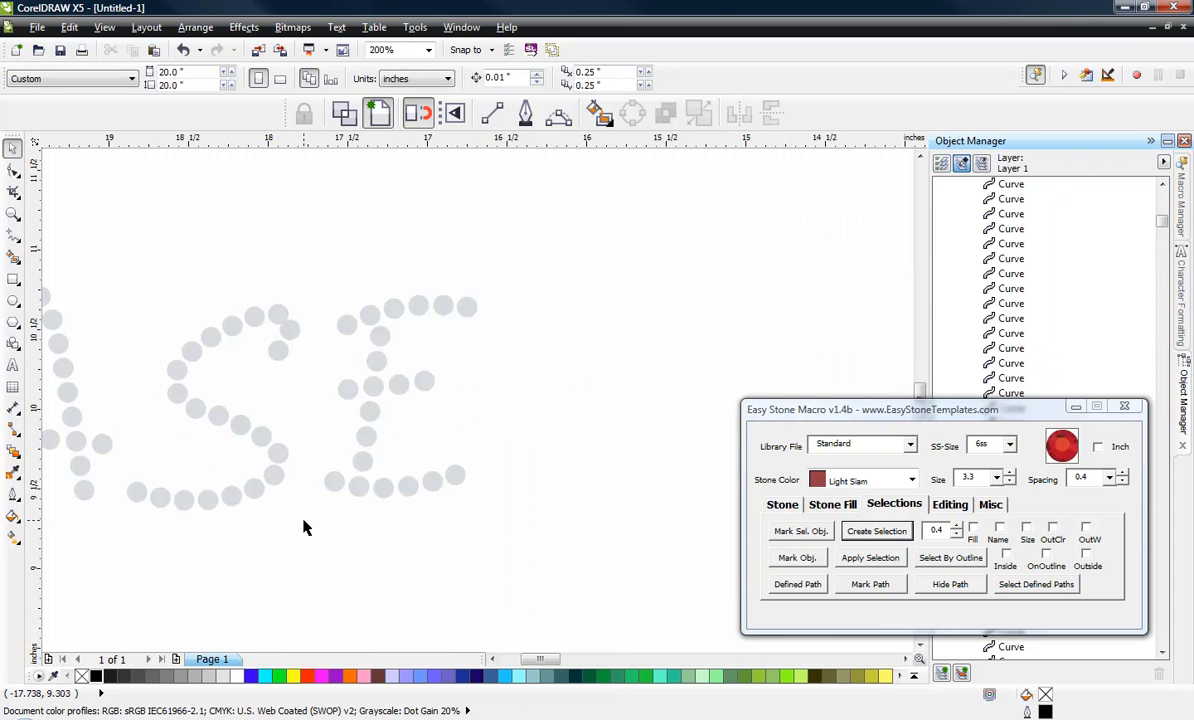
# Place a copy of the E's bottom row of stones directly beneath the original row, one stone spacing lower.
pyautogui.moveTo(303, 515); pyautogui.dragTo(518, 468)
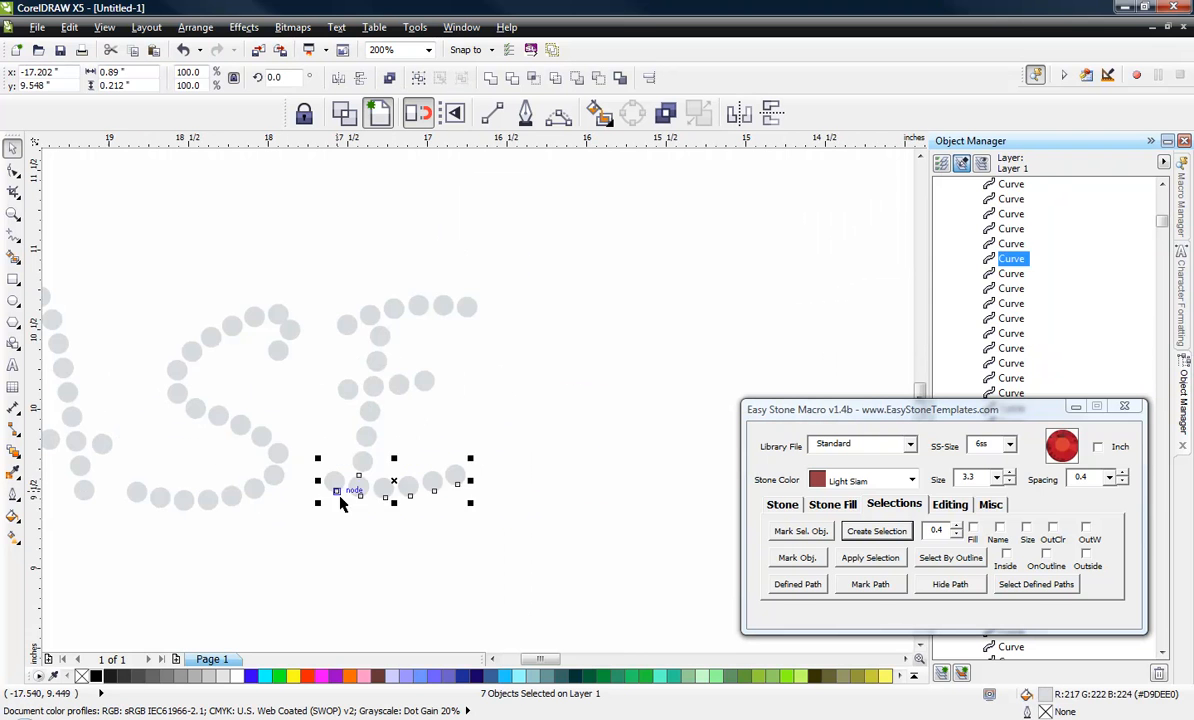
pyautogui.scroll(1, 340, 503)
pyautogui.moveTo(373, 477); pyautogui.dragTo(372, 533)
pyautogui.press('Escape')
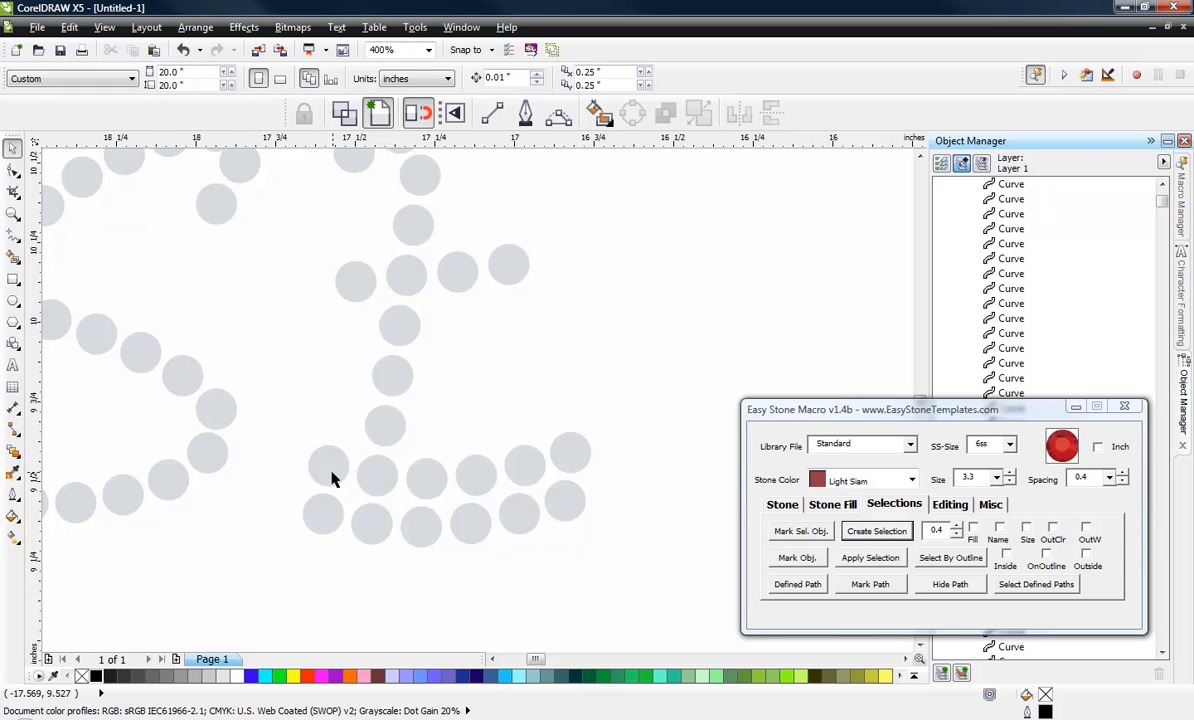
# Delete the stones of the E's upper duplicate row, keeping only the one that continues the stem.
pyautogui.moveTo(333, 479); pyautogui.dragTo(481, 480)
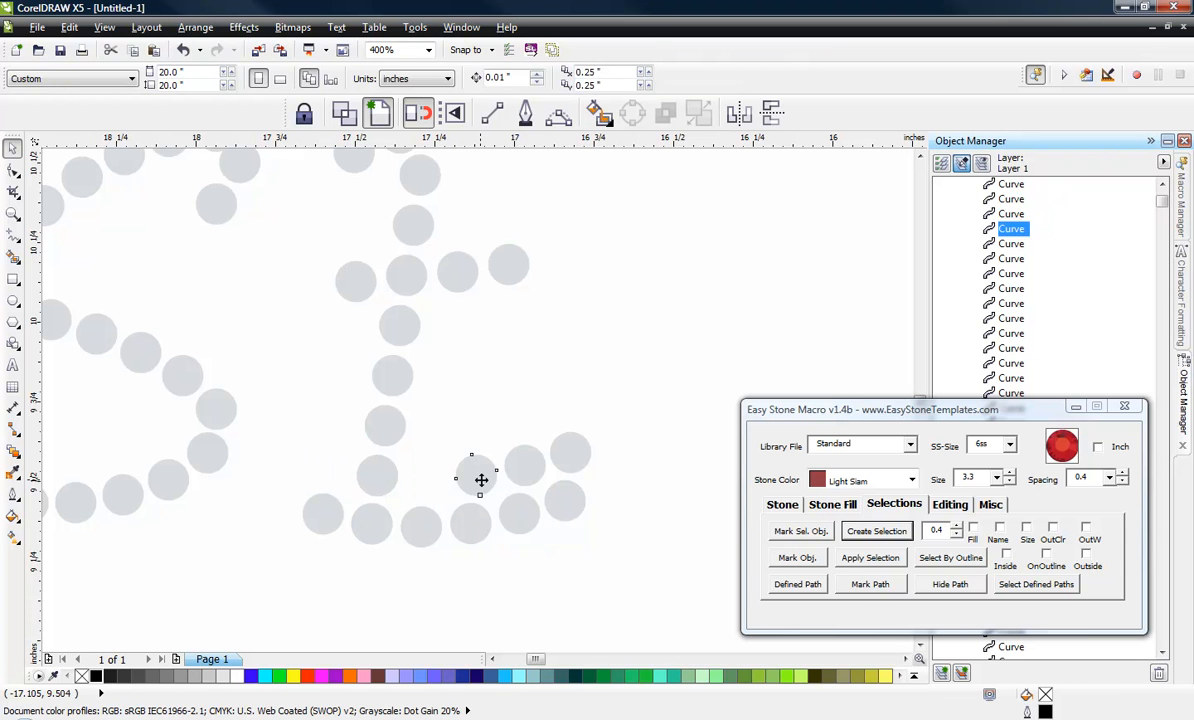
pyautogui.press('Delete')
pyautogui.click(527, 467)
pyautogui.press('Delete')
pyautogui.click(574, 459)
pyautogui.press('Delete')
# Mark a white stone in the O of SOFTBALL on the design copy as the macro's reference object for selecting.
pyautogui.scroll(-1, 506, 411)
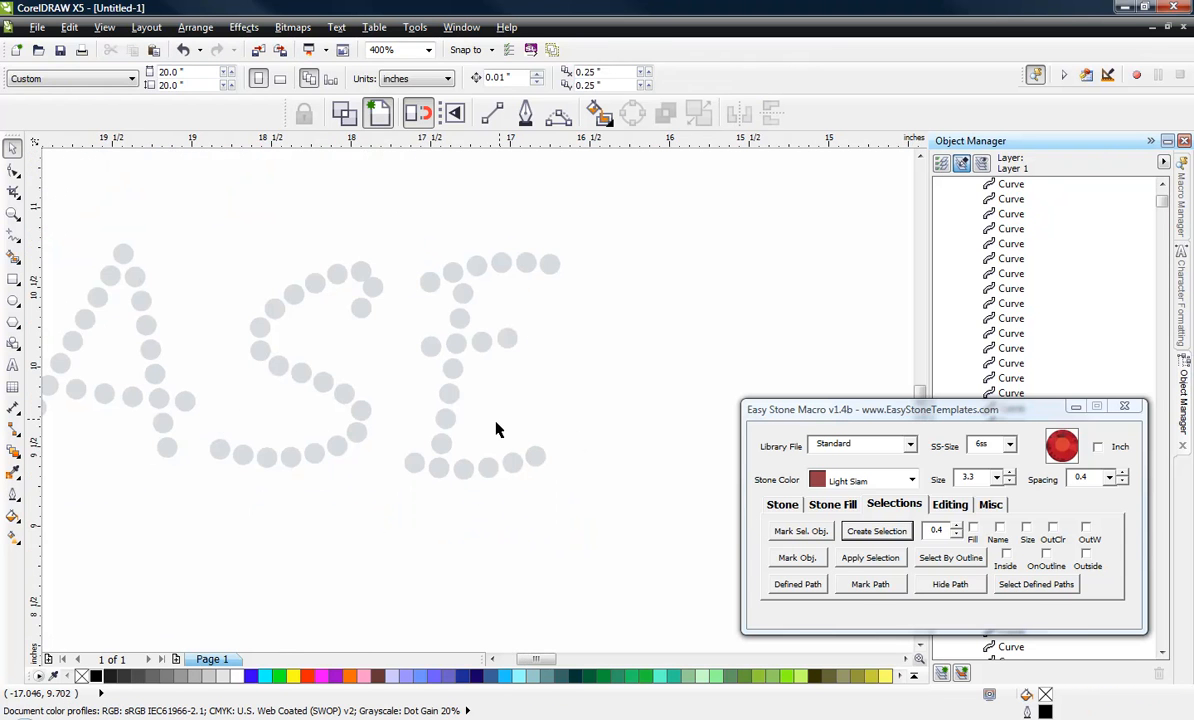
pyautogui.scroll(-1, 400, 450)
pyautogui.scroll(-1, 290, 477)
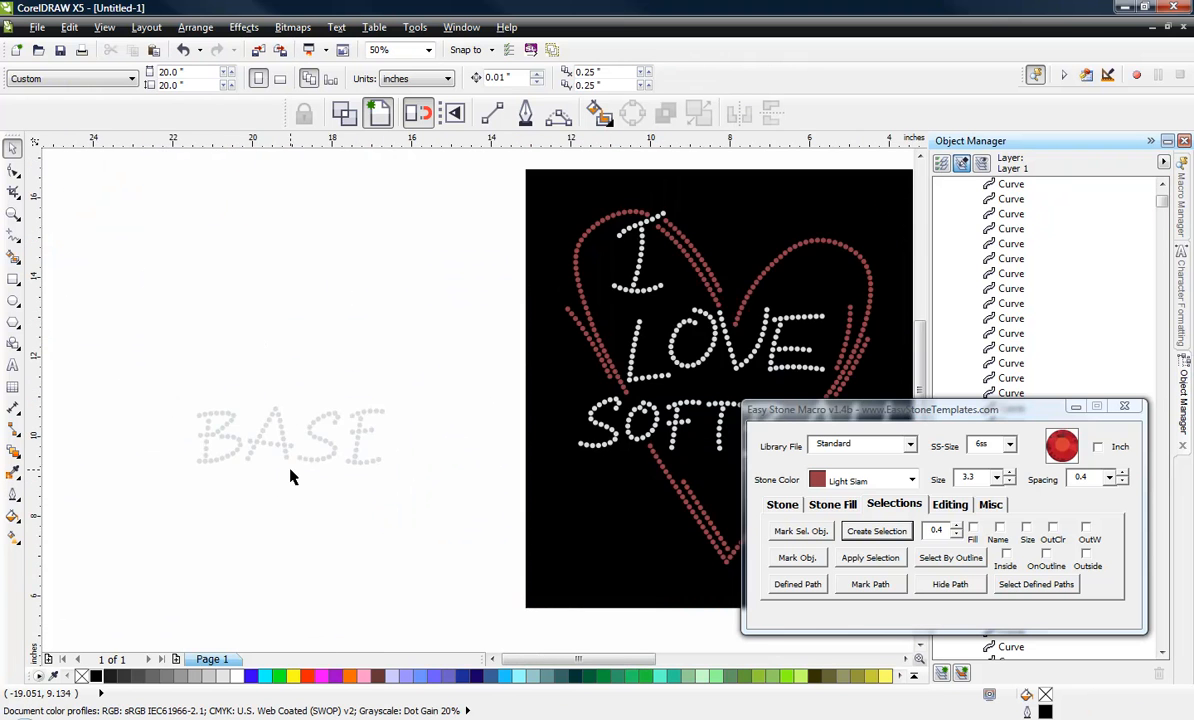
pyautogui.scroll(-1, 476, 428)
pyautogui.scroll(2, 608, 424)
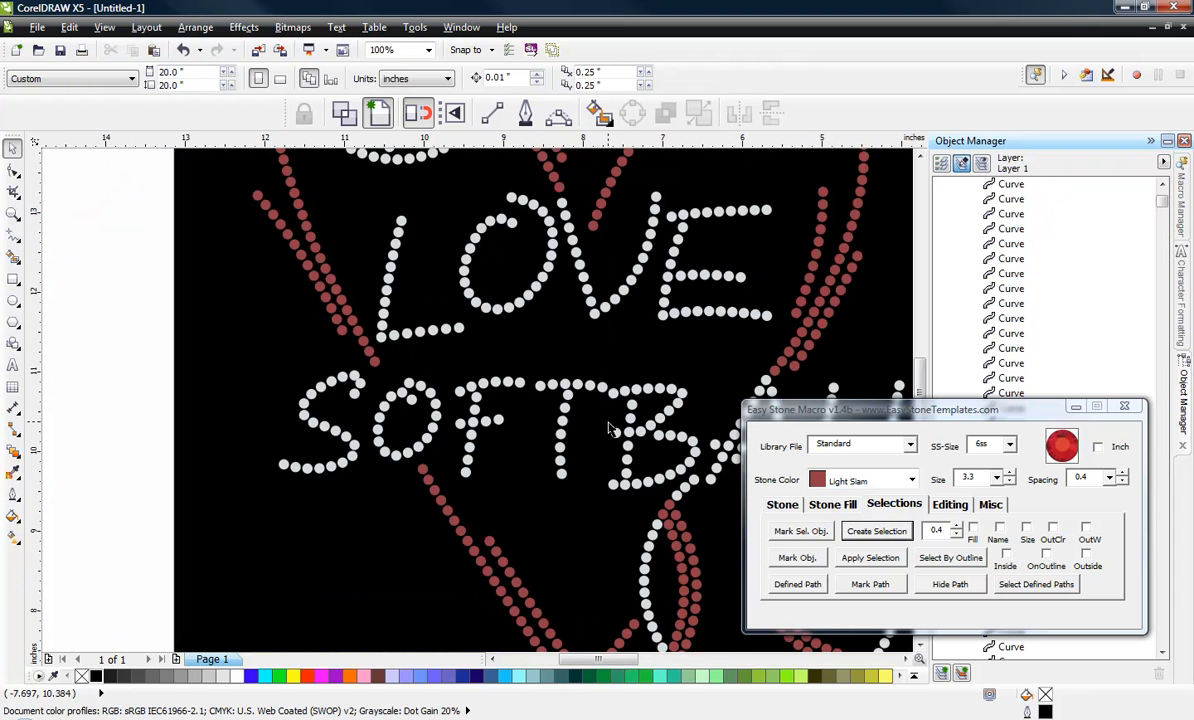
pyautogui.scroll(-1, 603, 368)
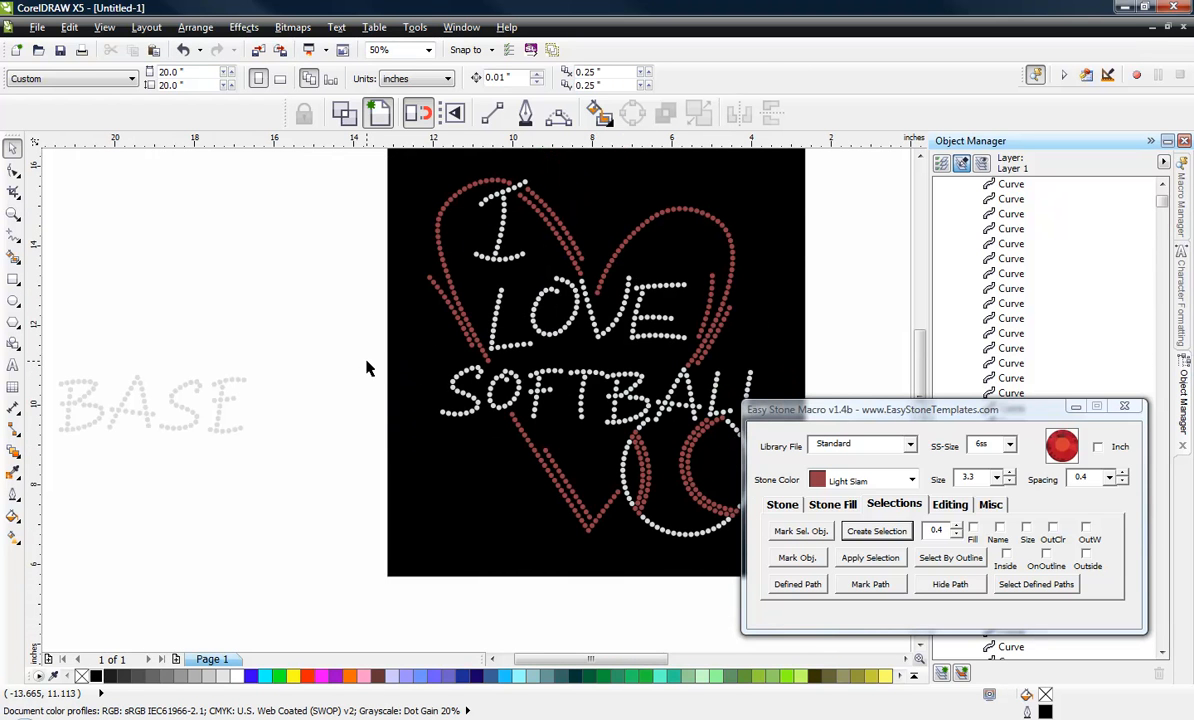
pyautogui.click(505, 375)
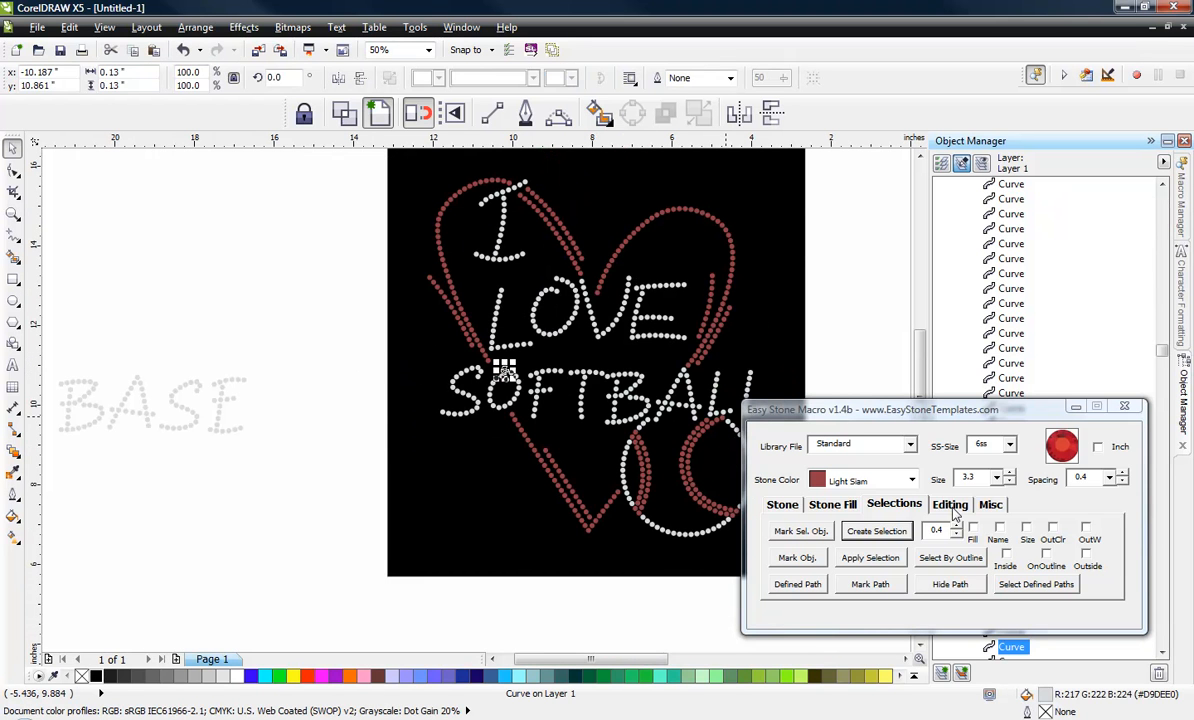
pyautogui.click(826, 530)
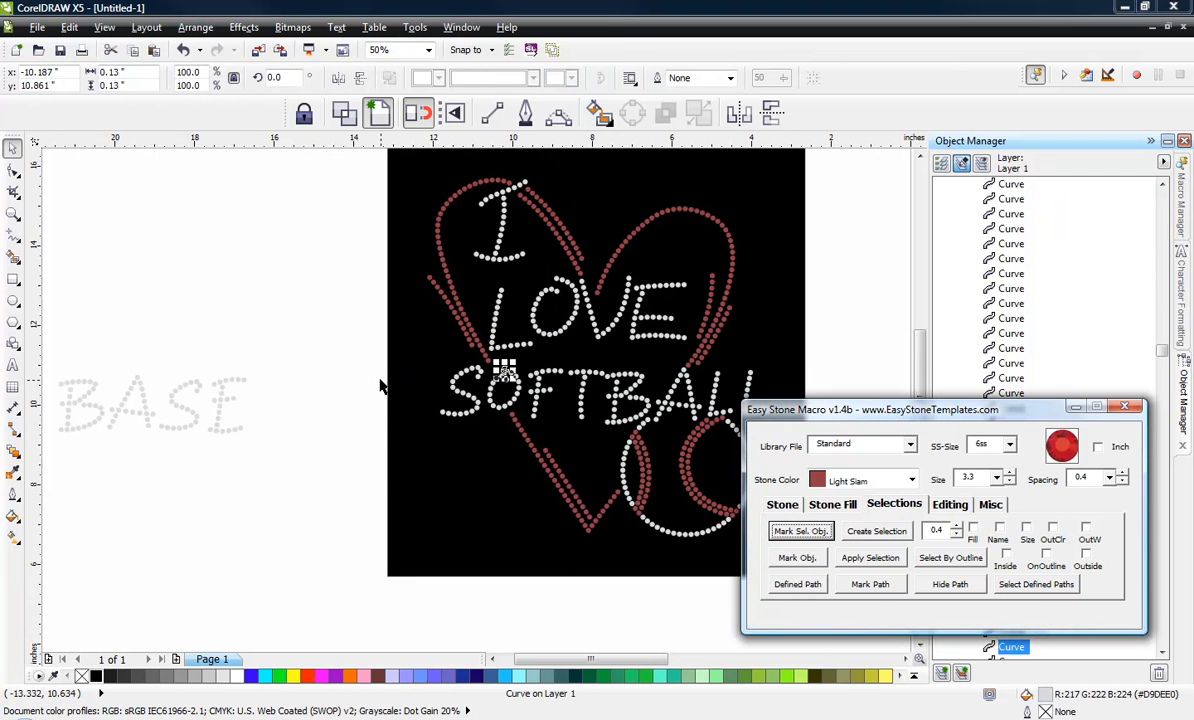
# Create a selection of only the white SOFT stones matching the marked stone's fill and delete them from the design copy.
pyautogui.click(380, 386)
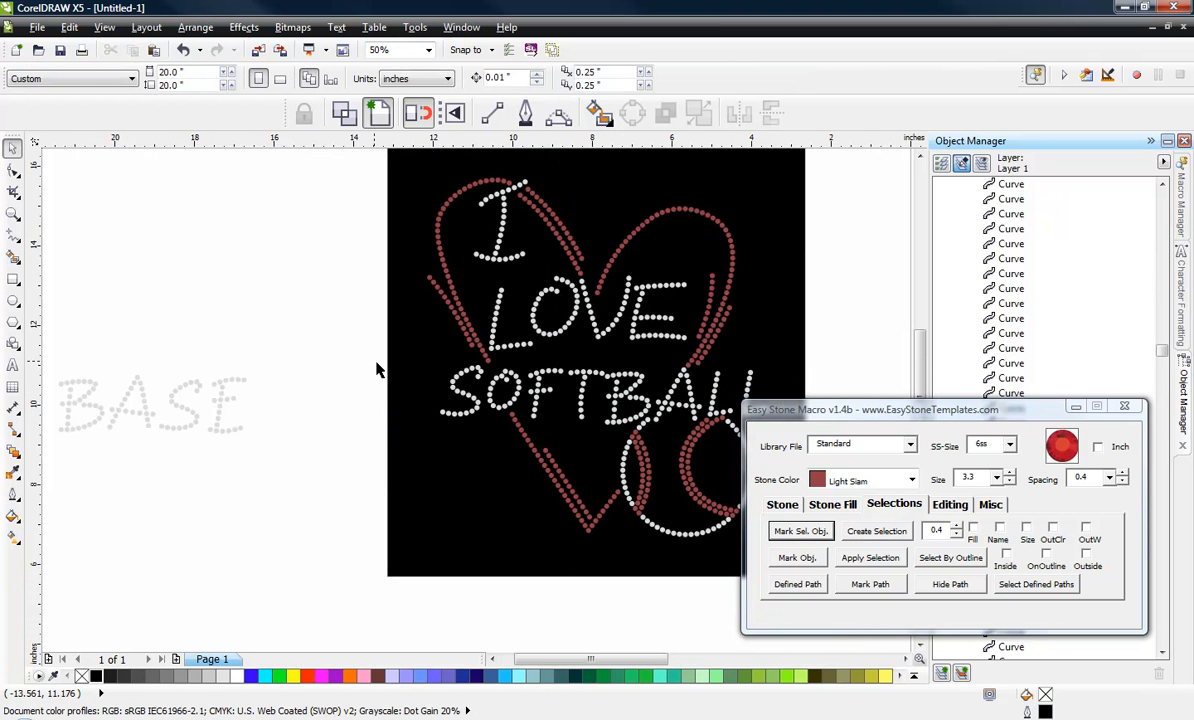
pyautogui.moveTo(372, 360); pyautogui.dragTo(610, 432)
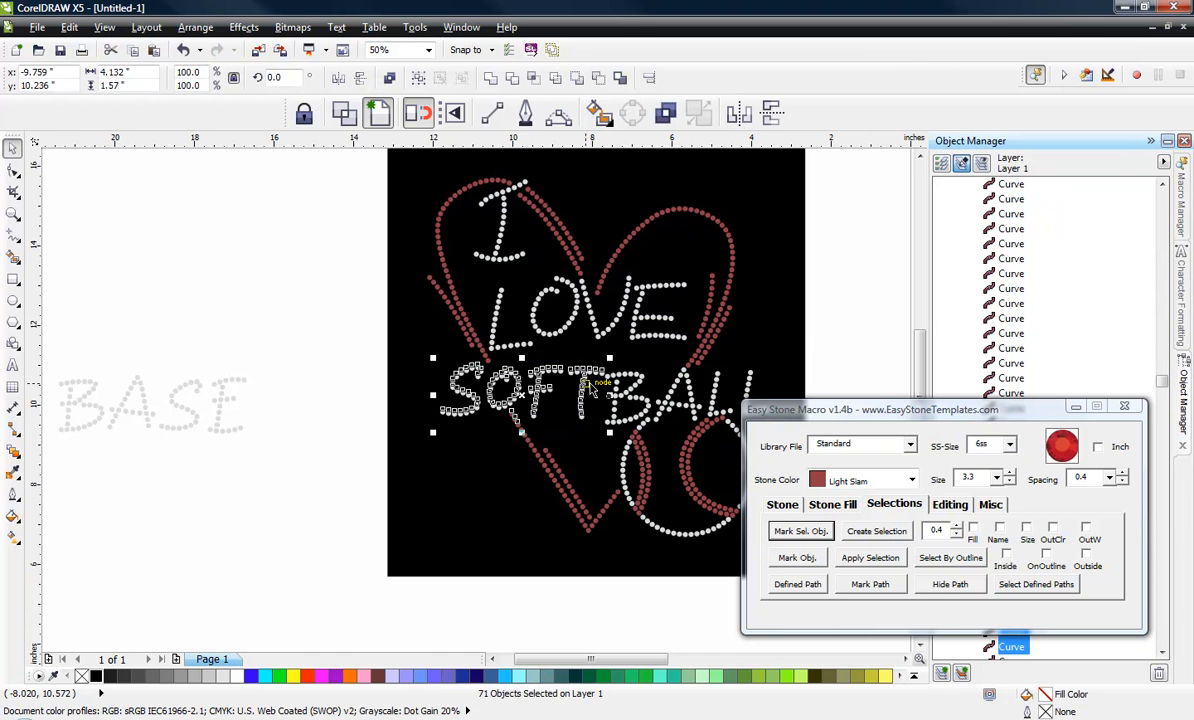
pyautogui.click(972, 528)
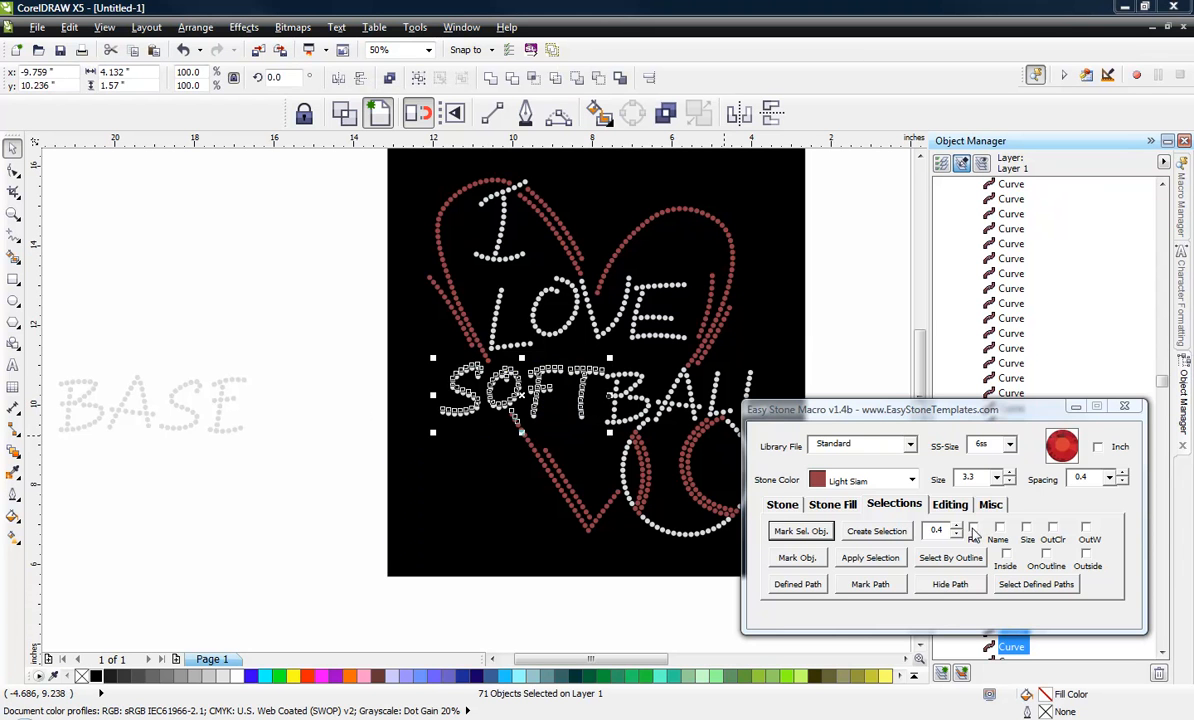
pyautogui.click(895, 538)
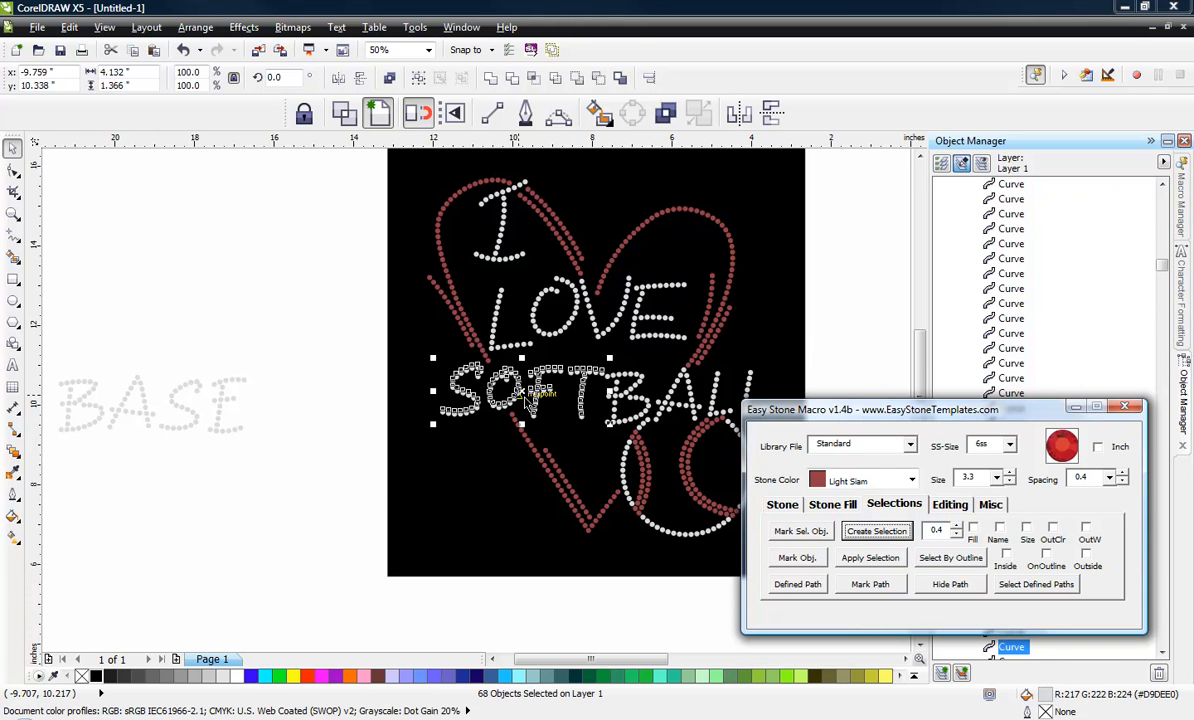
pyautogui.moveTo(527, 400); pyautogui.dragTo(211, 522)
pyautogui.press('Delete')
# Move the whole BASE stone lettering onto the black background directly before BALL, aligned to spell BASEBALL.
pyautogui.moveTo(277, 347); pyautogui.dragTo(147, 453)
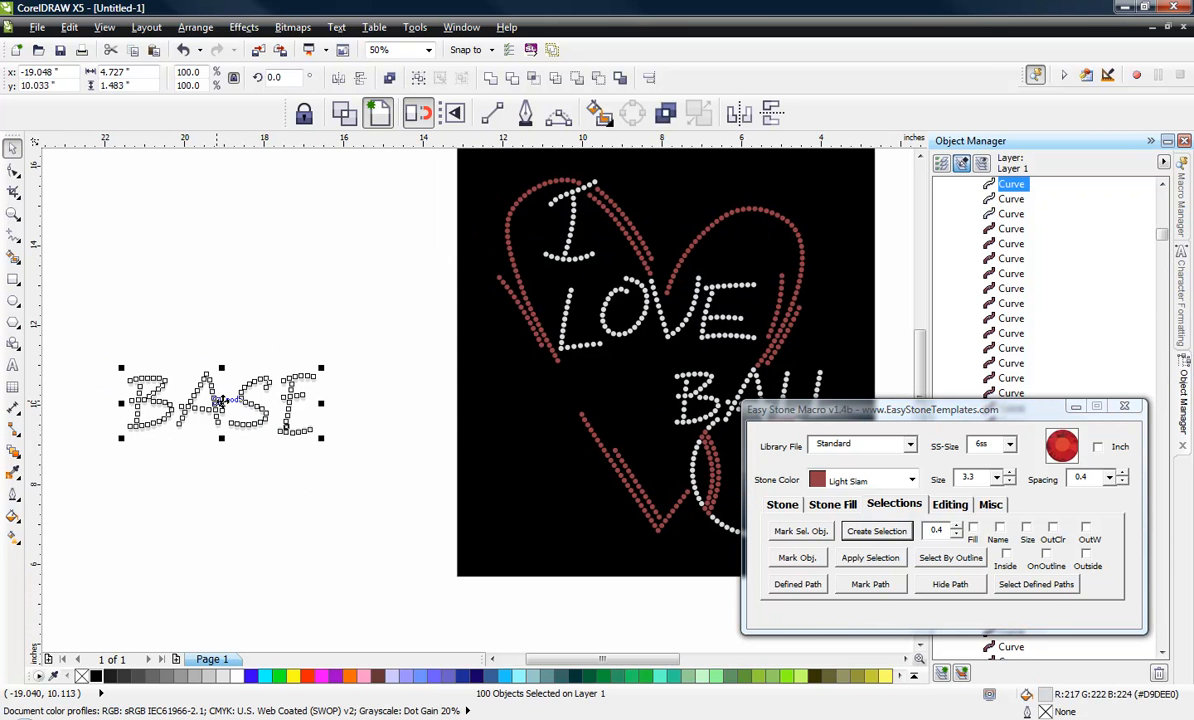
pyautogui.moveTo(218, 400); pyautogui.dragTo(570, 398)
pyautogui.press('Down')
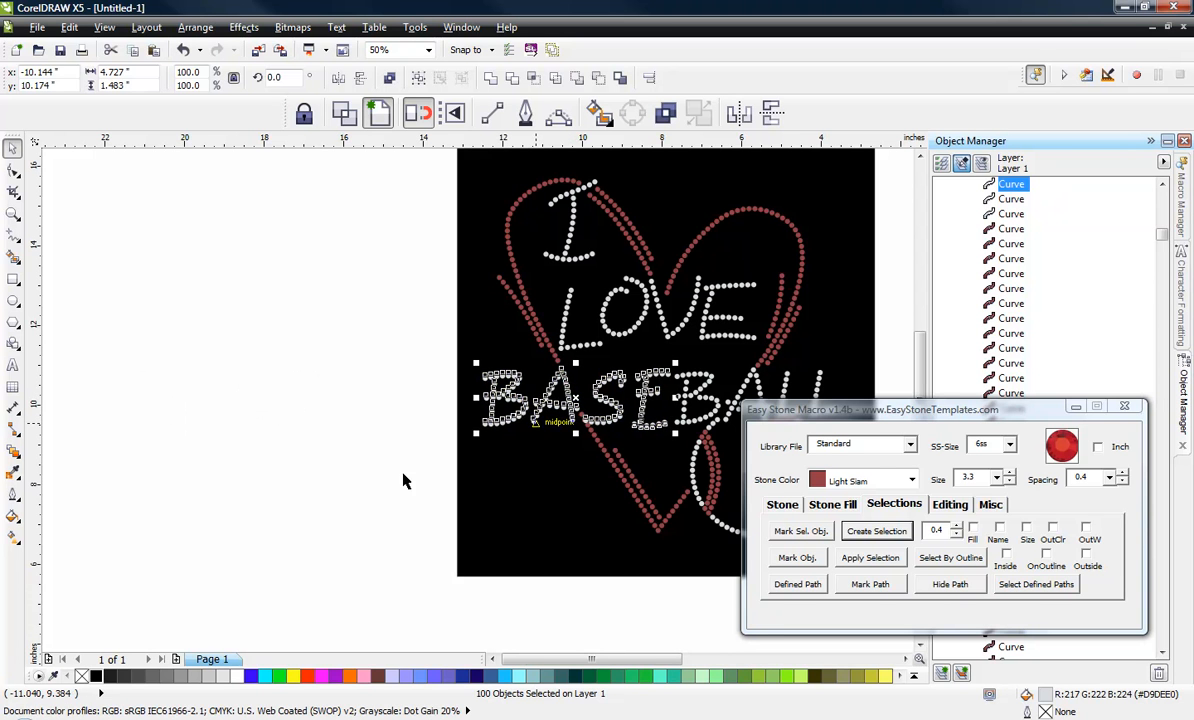
pyautogui.click(282, 452)
# Delete the three upper red stones of the heart's lower diagonal line where it runs into the start of the S.
pyautogui.scroll(-2, 318, 449)
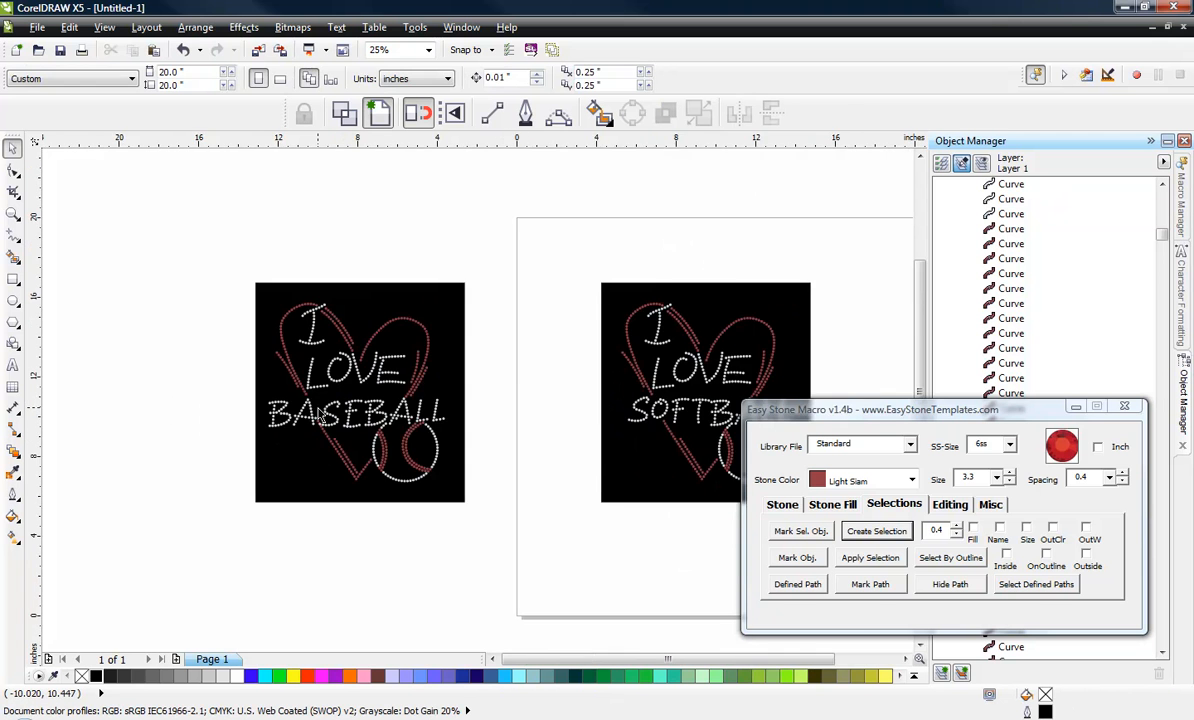
pyautogui.scroll(3, 370, 432)
pyautogui.scroll(1, 374, 434)
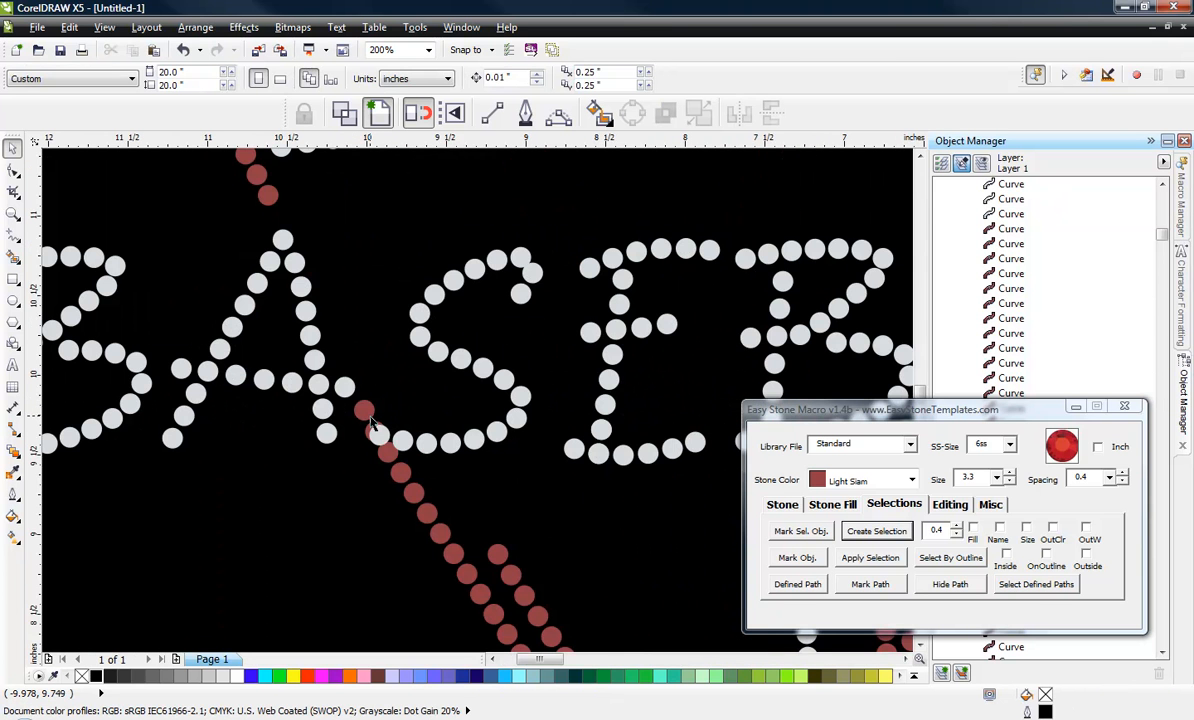
pyautogui.click(366, 416)
pyautogui.scroll(1, 370, 425)
pyautogui.scroll(1, 372, 434)
pyautogui.press('Delete')
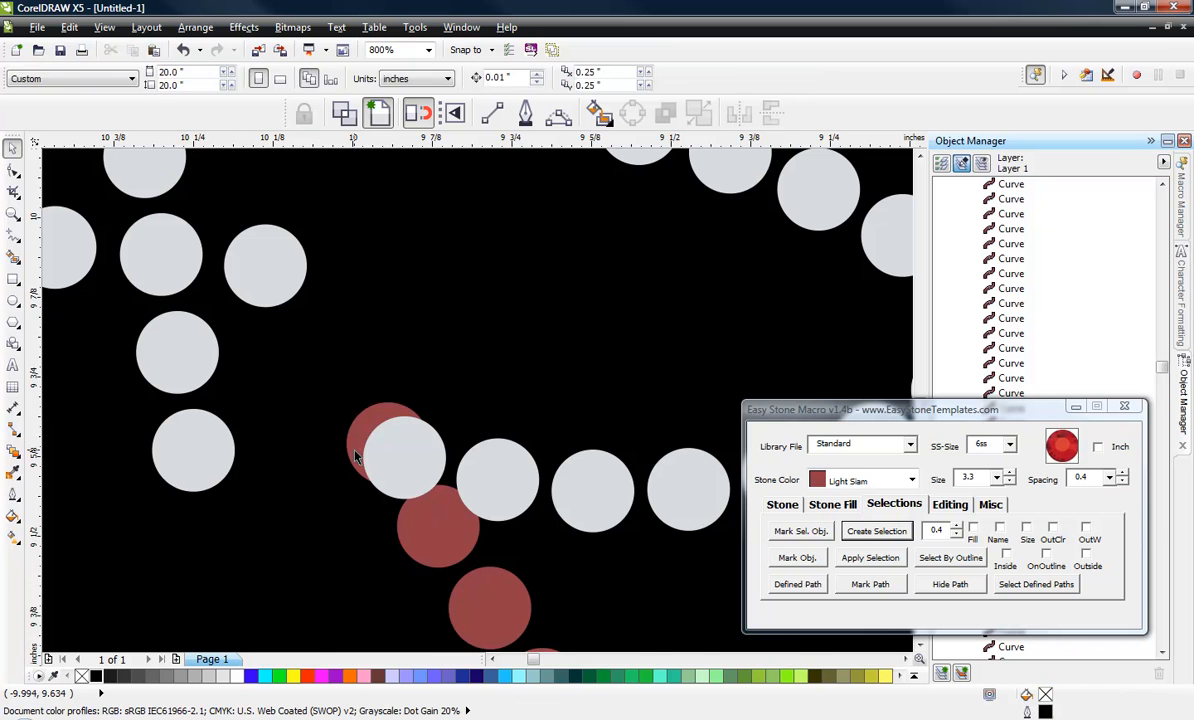
pyautogui.click(357, 455)
pyautogui.press('Delete')
pyautogui.click(424, 529)
pyautogui.press('Delete')
pyautogui.scroll(-3, 437, 501)
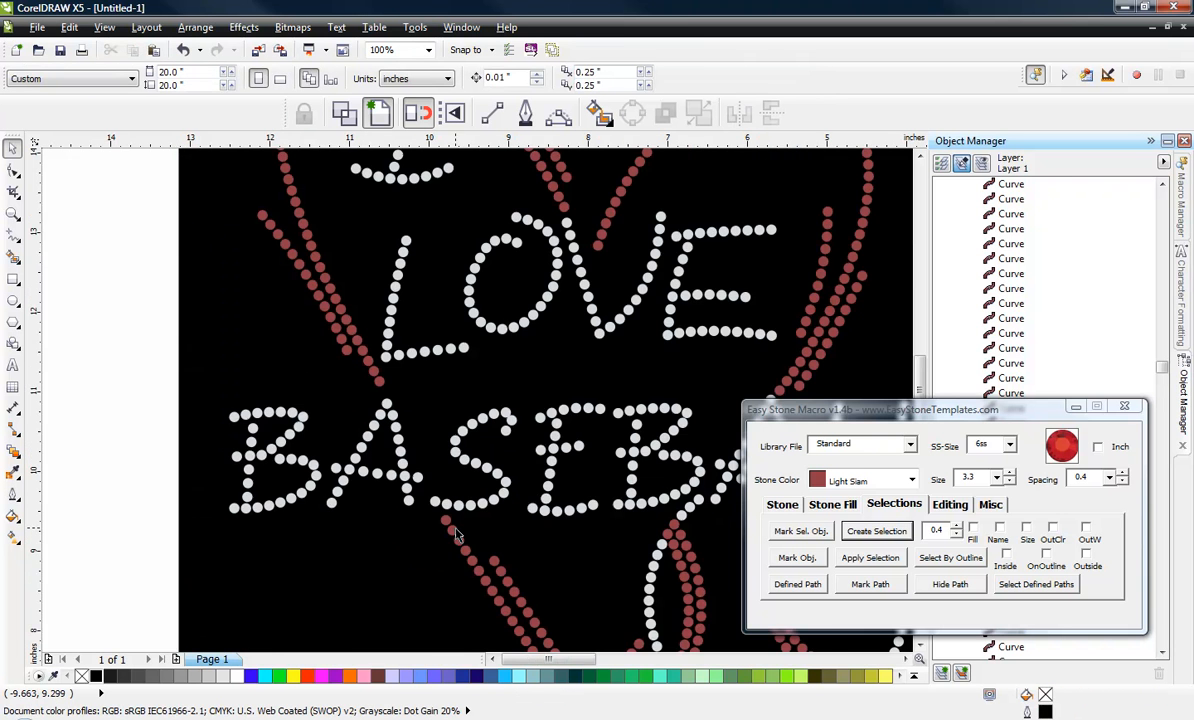
# Add a copy of the red stone ending the heart's left side, continuing the line down to just above the A's peak.
pyautogui.scroll(3, 383, 389)
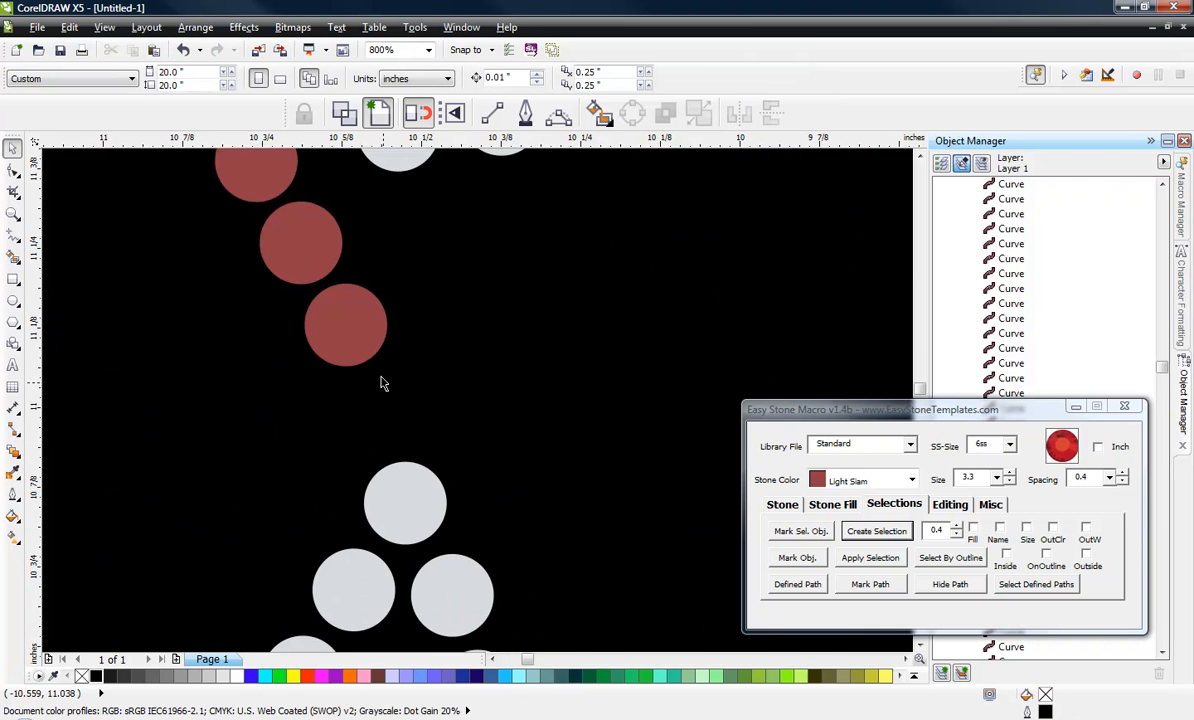
pyautogui.scroll(2, 381, 383)
pyautogui.moveTo(341, 312); pyautogui.dragTo(503, 597)
pyautogui.scroll(-1, 452, 352)
pyautogui.scroll(-4, 452, 352)
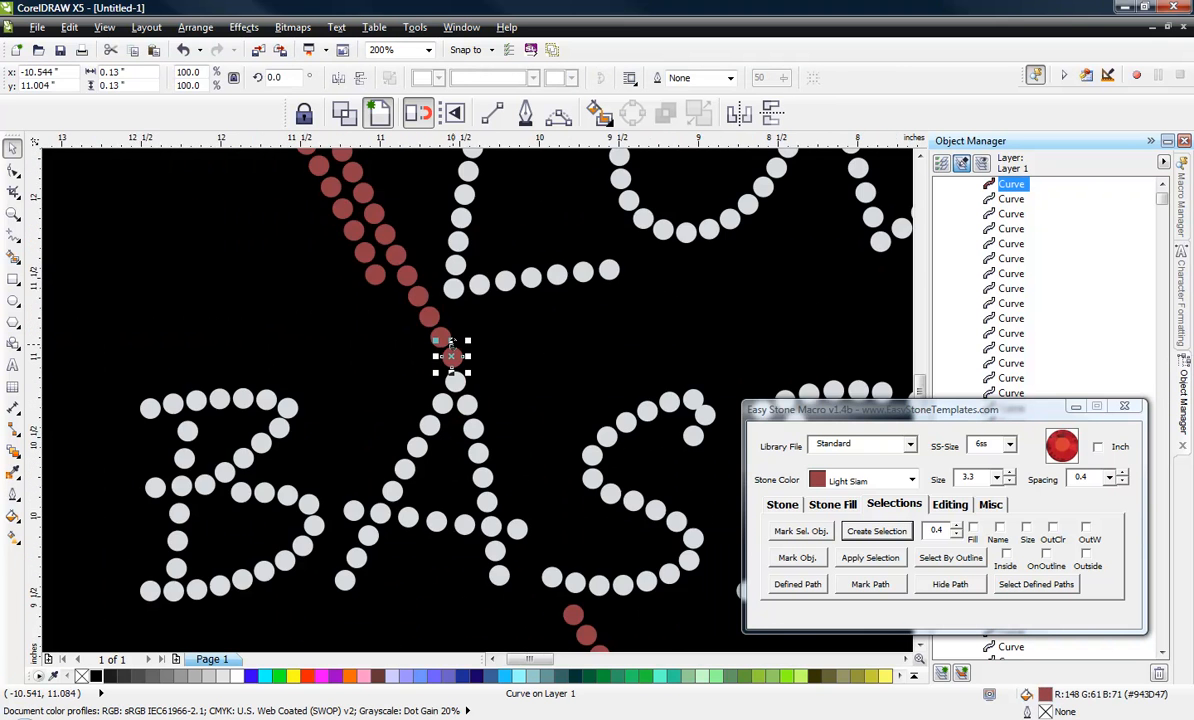
pyautogui.click(195, 407)
pyautogui.scroll(-1, 250, 405)
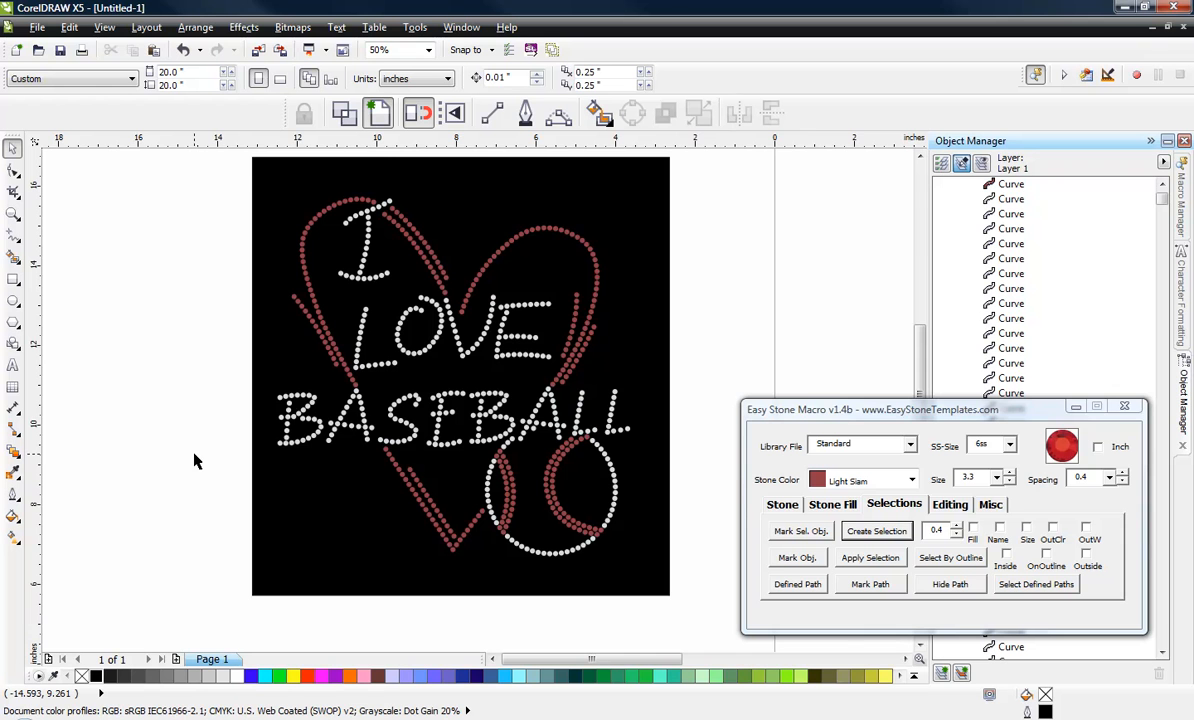
pyautogui.scroll(-4, 196, 461)
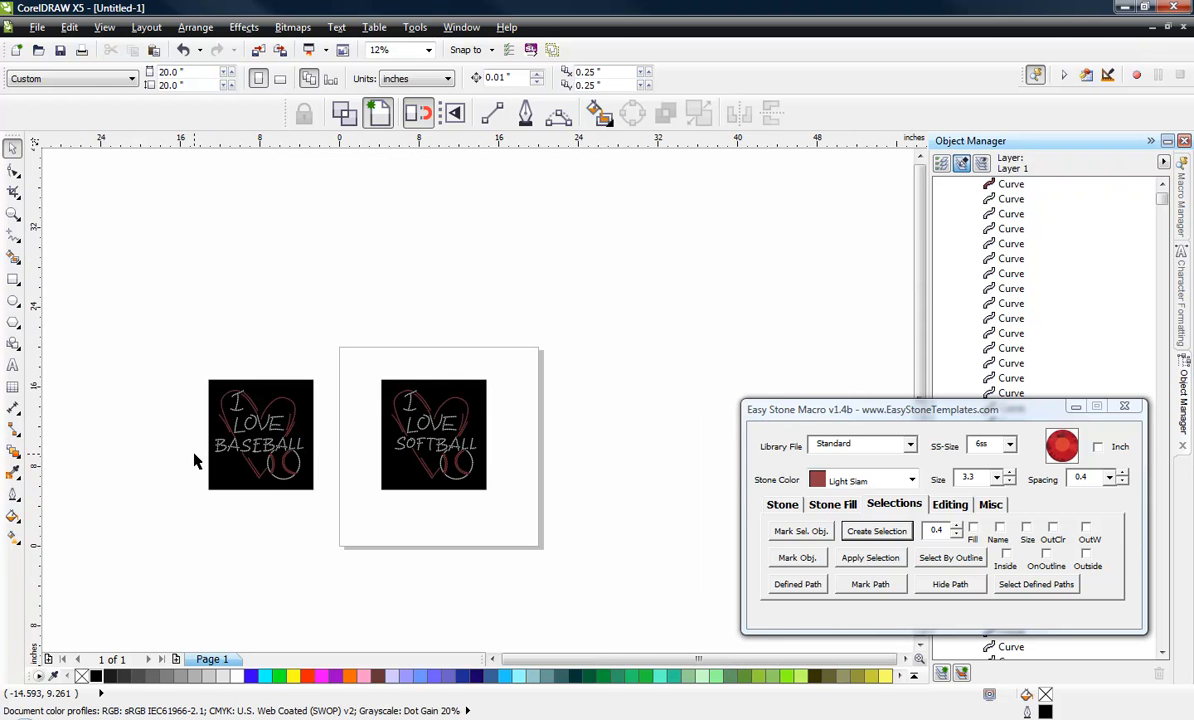
pyautogui.scroll(4, 335, 448)
pyautogui.scroll(-4, 330, 442)
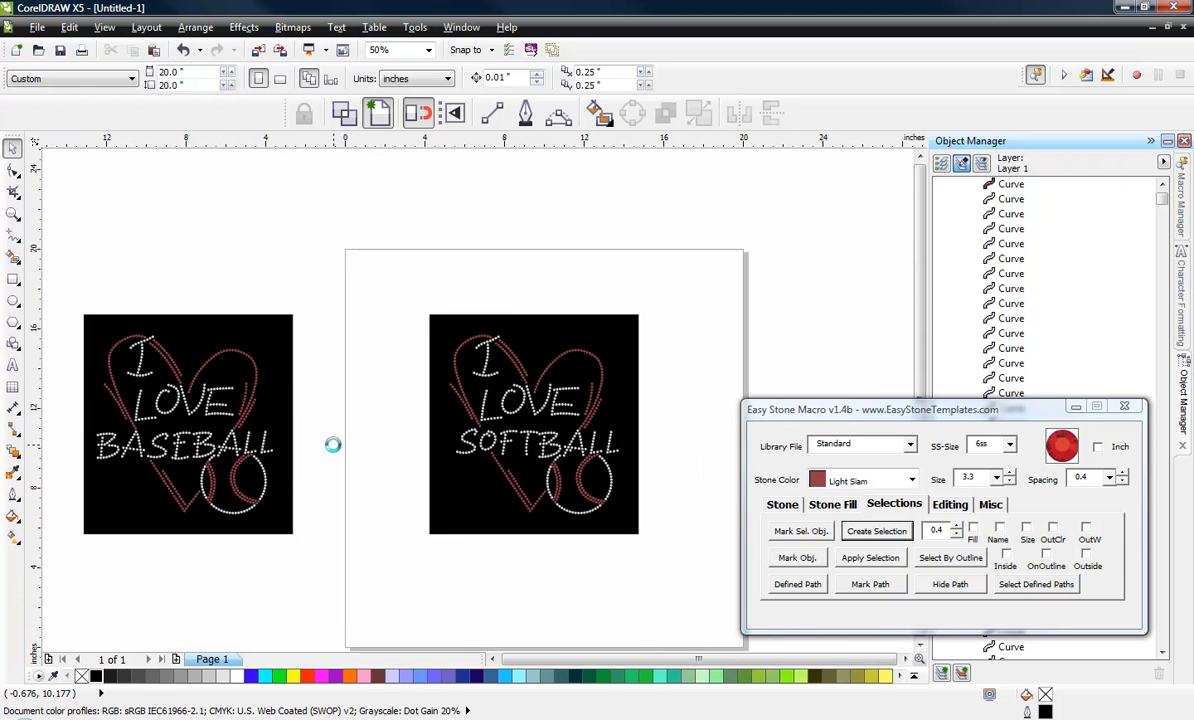
pyautogui.scroll(2, 252, 445)
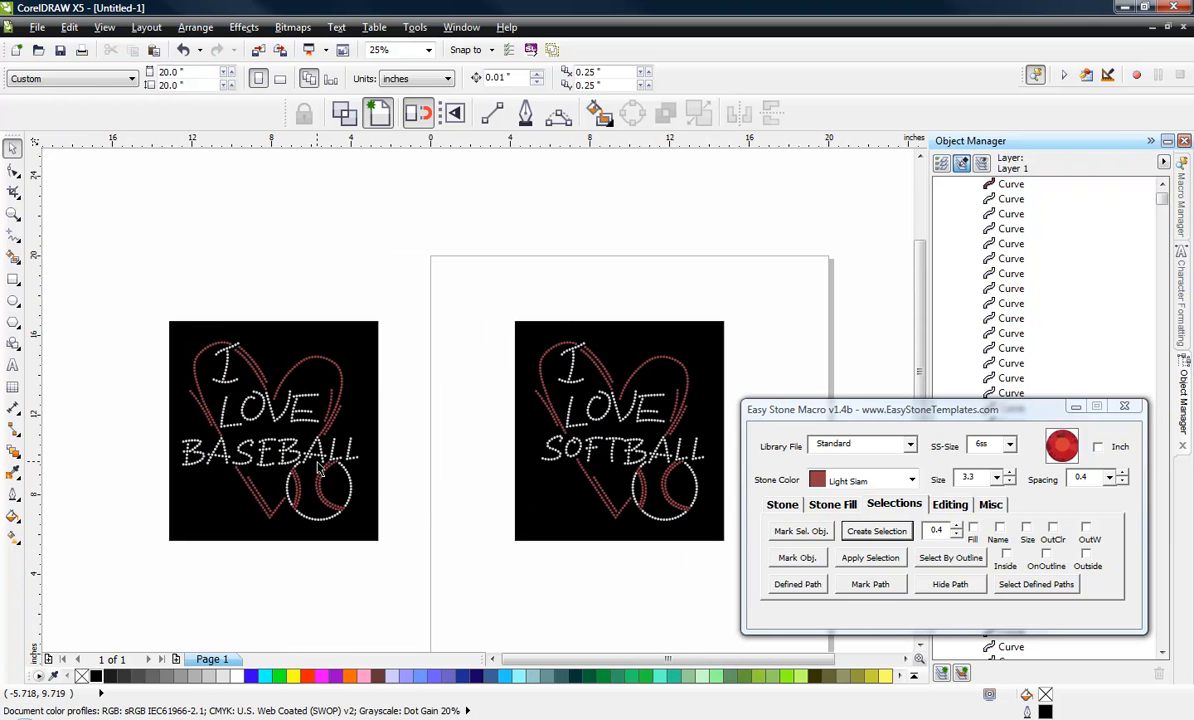